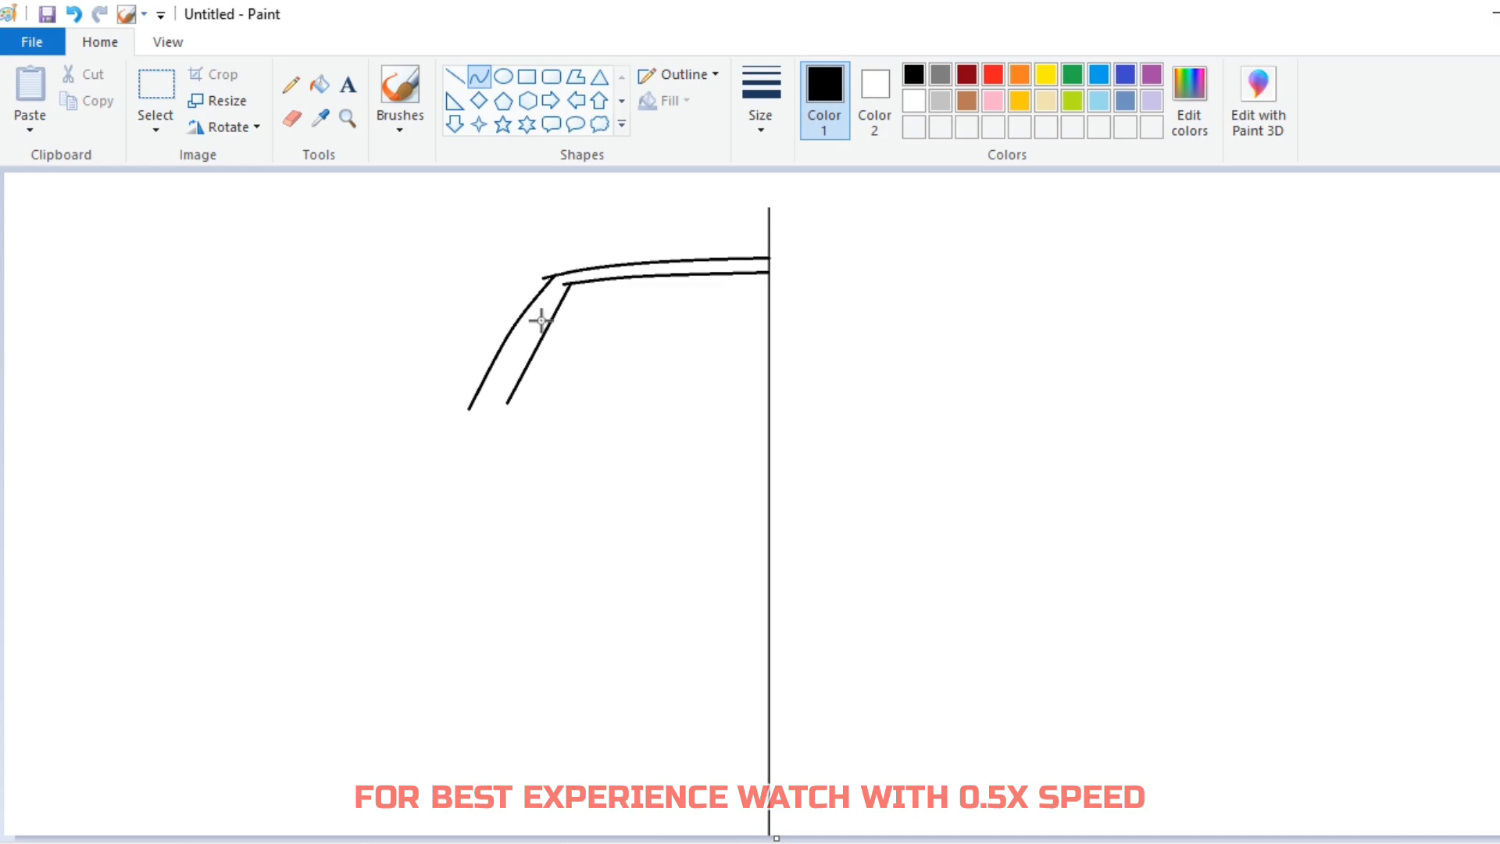
Bend the inner windscreen pillar line into a gentle curve parallel to the outer pillar line.
{"action": "left_click", "coordinate": [541, 321]}
{"action": "left_click", "coordinate": [546, 319]}
{"action": "left_click_drag", "start_coordinate": [506, 343], "coordinate": [556, 339]}
{"action": "left_click", "coordinate": [647, 339]}
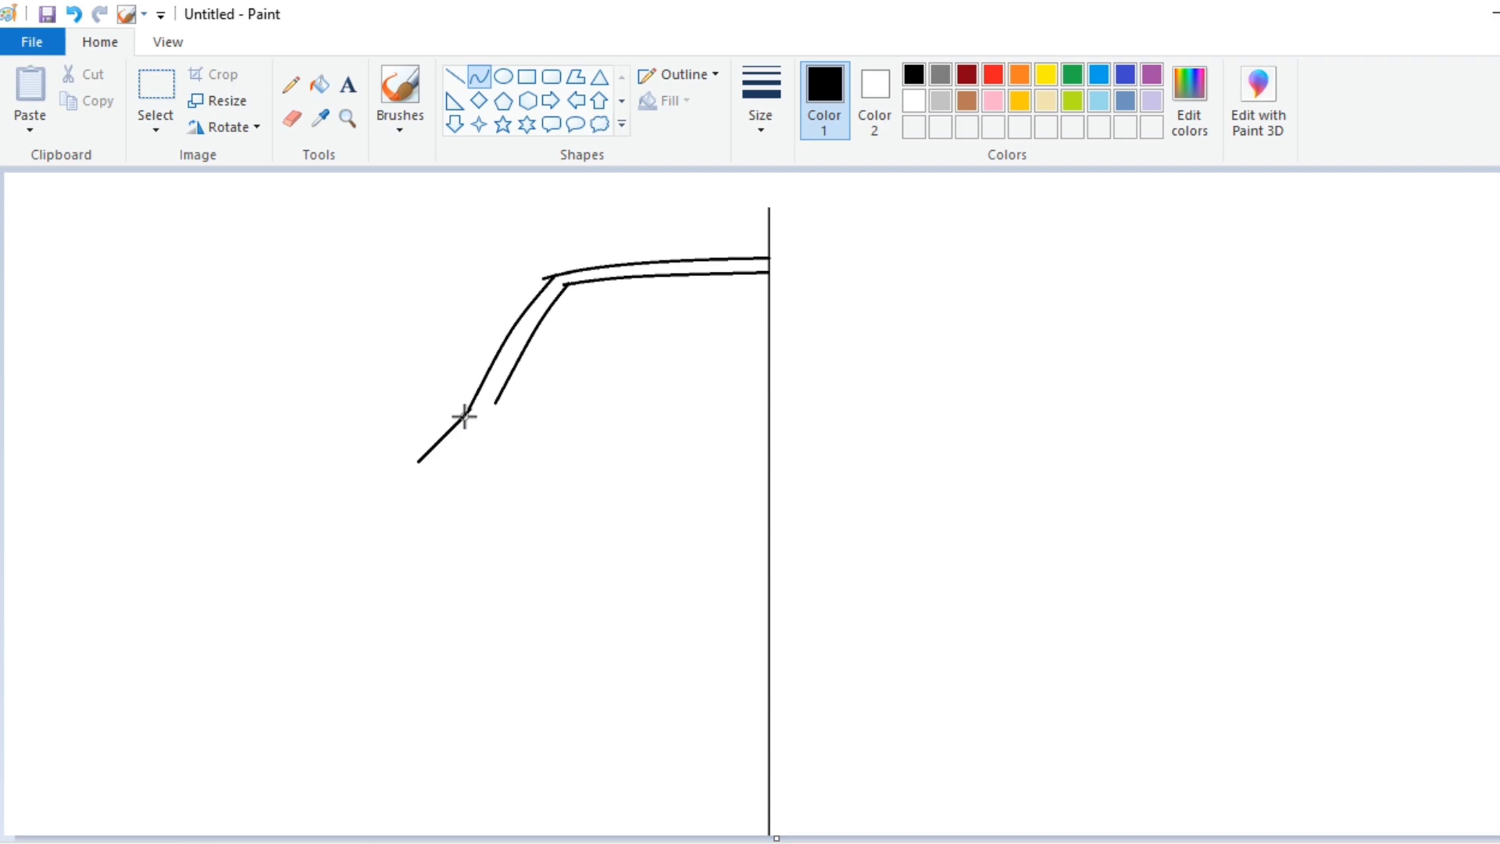
Draw the curved shoulder below the windscreen pillar and continue the car's outer side outline downward.
{"action": "left_click_drag", "start_coordinate": [429, 435], "coordinate": [424, 433]}
{"action": "left_click", "coordinate": [452, 359]}
{"action": "left_click_drag", "start_coordinate": [401, 487], "coordinate": [392, 633]}
{"action": "left_click_drag", "start_coordinate": [390, 524], "coordinate": [383, 553]}
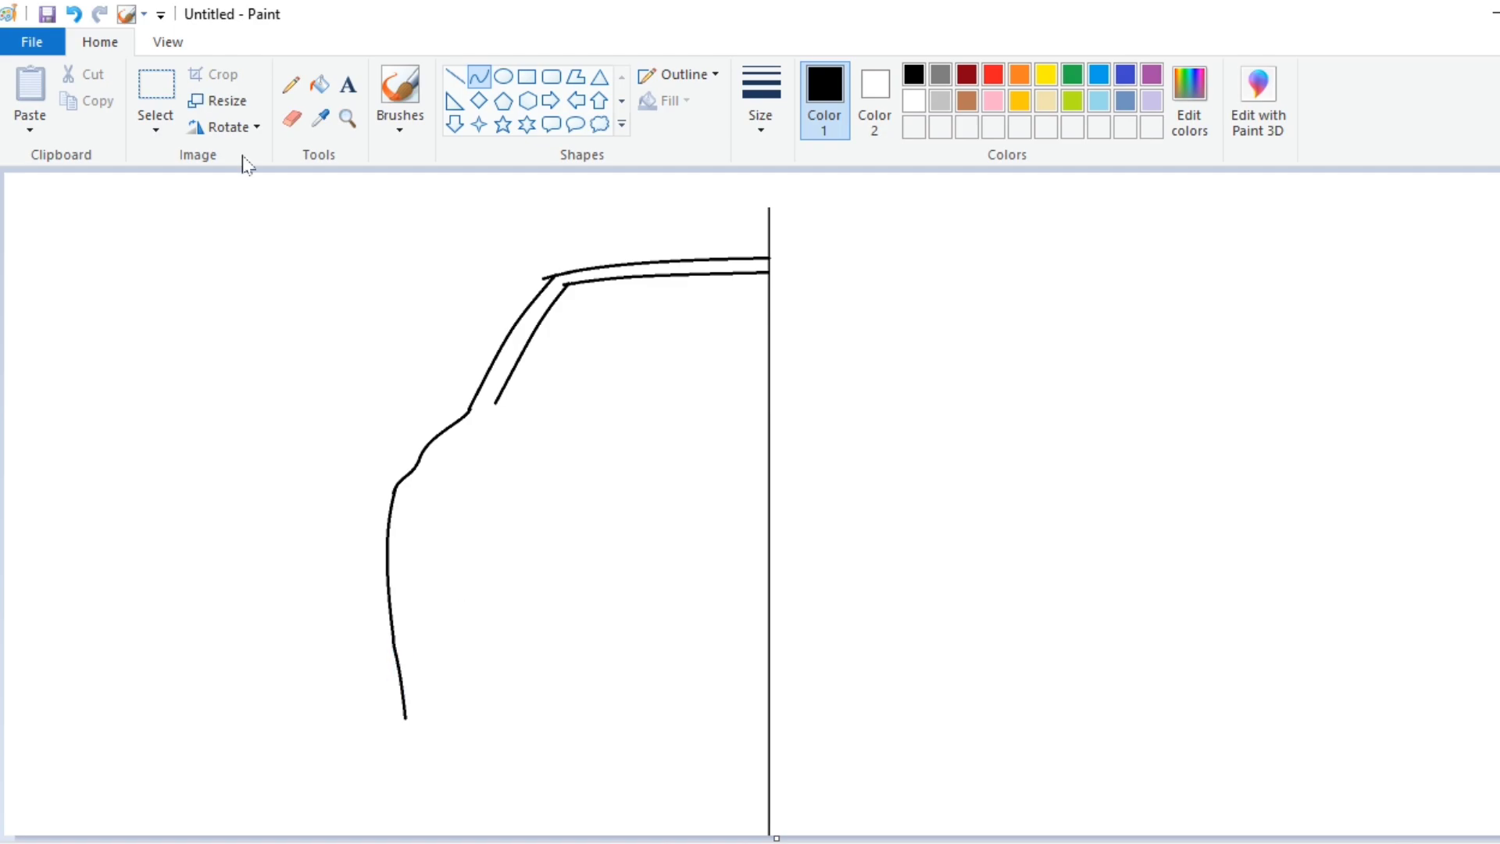
Round the lower outer corner of the body and draw the bumper's bottom edge across to the vertical centre line.
{"action": "left_click", "coordinate": [168, 42]}
{"action": "left_click", "coordinate": [30, 88]}
{"action": "scroll", "coordinate": [586, 406], "scroll_direction": "down", "scroll_amount": 8}
{"action": "left_click_drag", "start_coordinate": [564, 831], "coordinate": [817, 820]}
{"action": "mouse_move", "coordinate": [309, 610]}
{"action": "left_mouse_down"}
{"action": "mouse_move", "coordinate": [471, 640]}
{"action": "mouse_move", "coordinate": [311, 619]}
{"action": "left_mouse_up"}
{"action": "left_click", "coordinate": [334, 631]}
{"action": "left_click_drag", "start_coordinate": [469, 642], "coordinate": [1035, 646]}
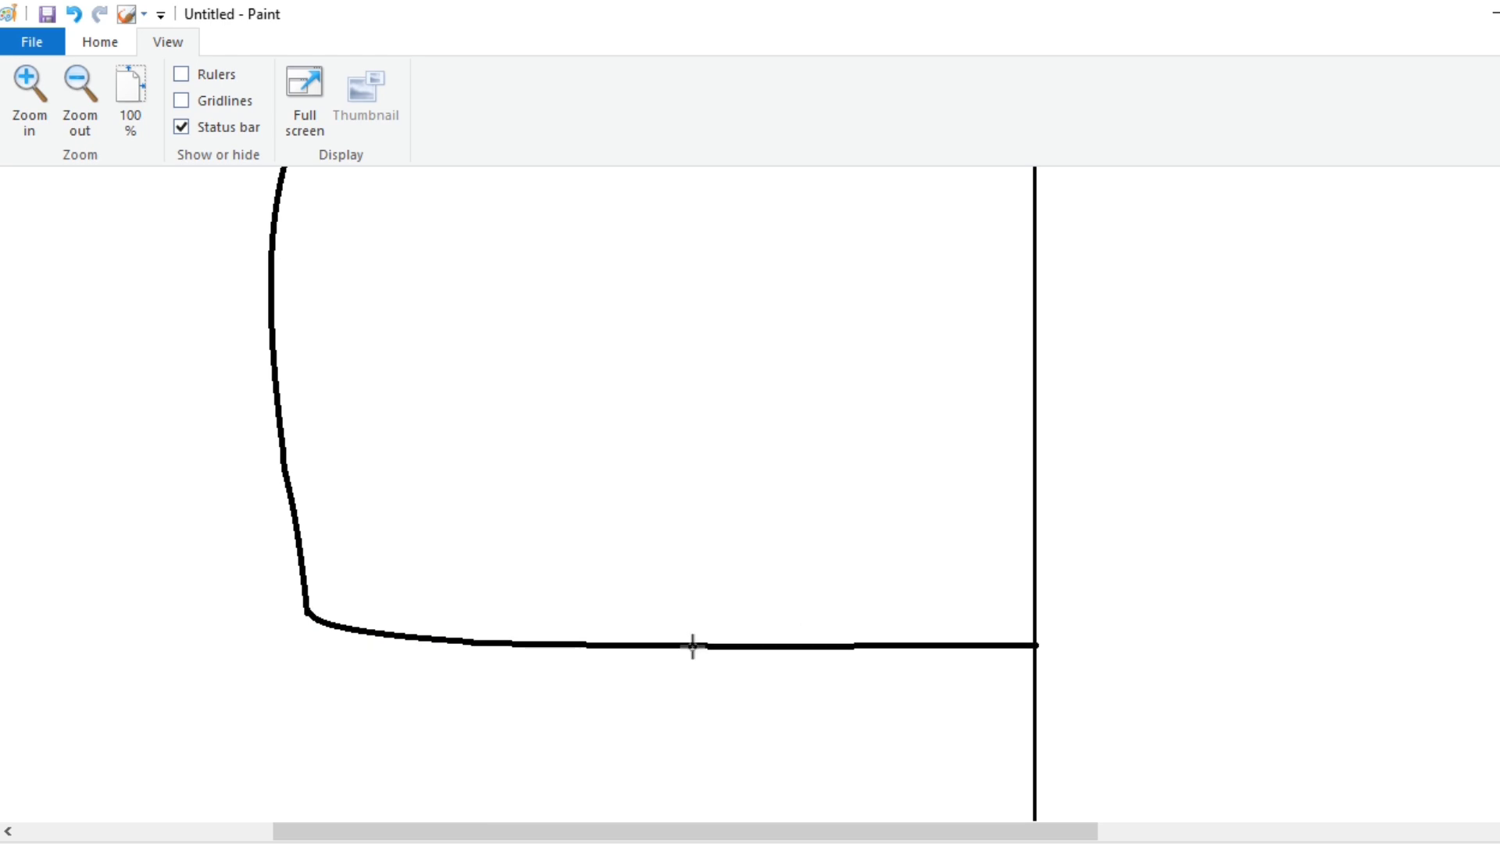
Erase the overshooting line ends at the roof corner and link the inner and outer roof lines with a short stroke.
{"action": "left_click", "coordinate": [76, 121]}
{"action": "left_click", "coordinate": [30, 90]}
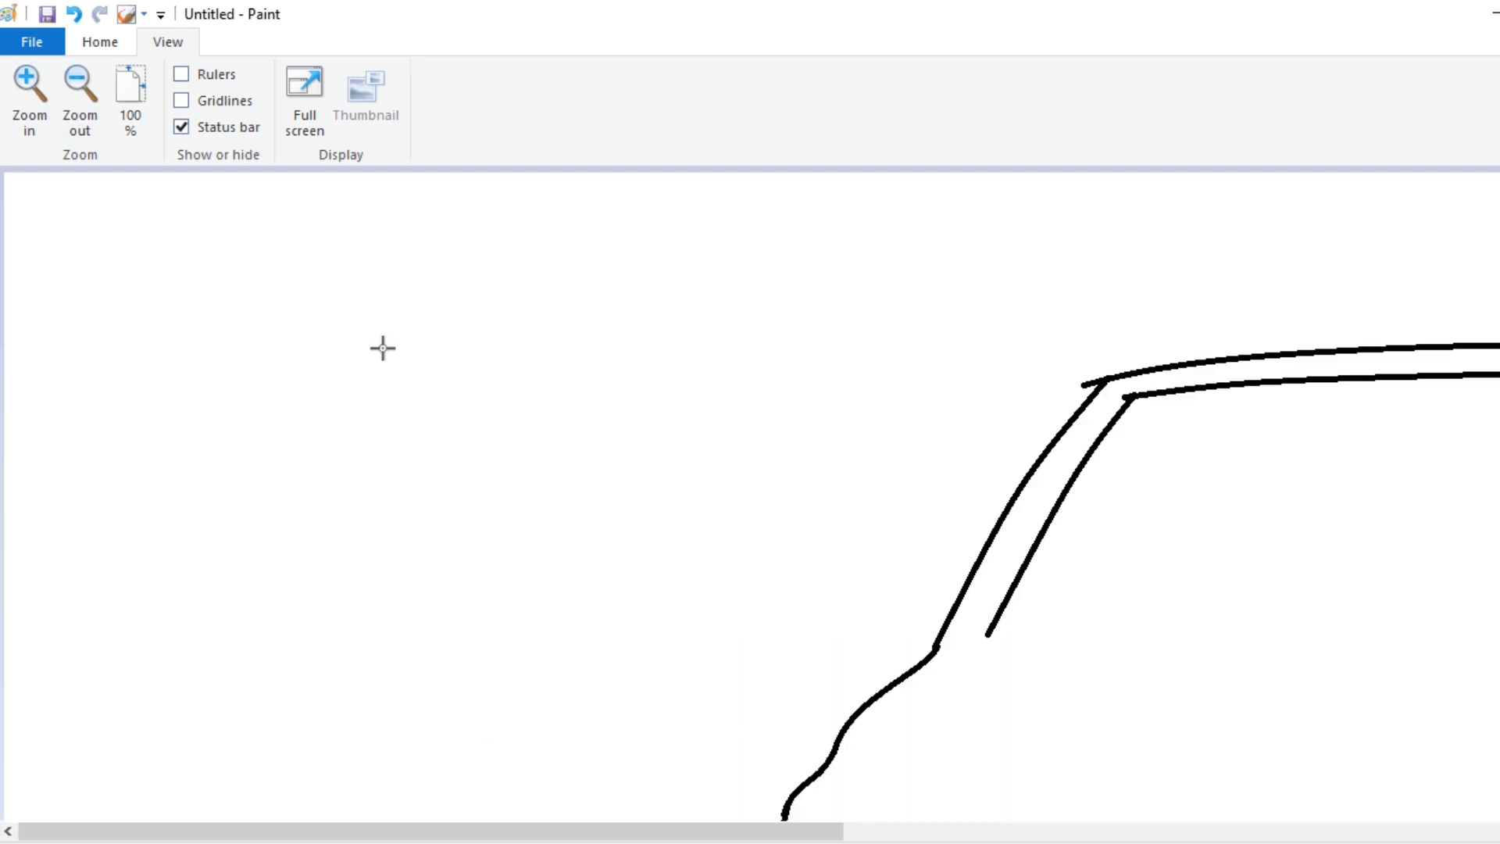
{"action": "scroll", "coordinate": [740, 686], "scroll_direction": "right", "scroll_amount": 8}
{"action": "left_click", "coordinate": [100, 41]}
{"action": "left_click", "coordinate": [292, 119]}
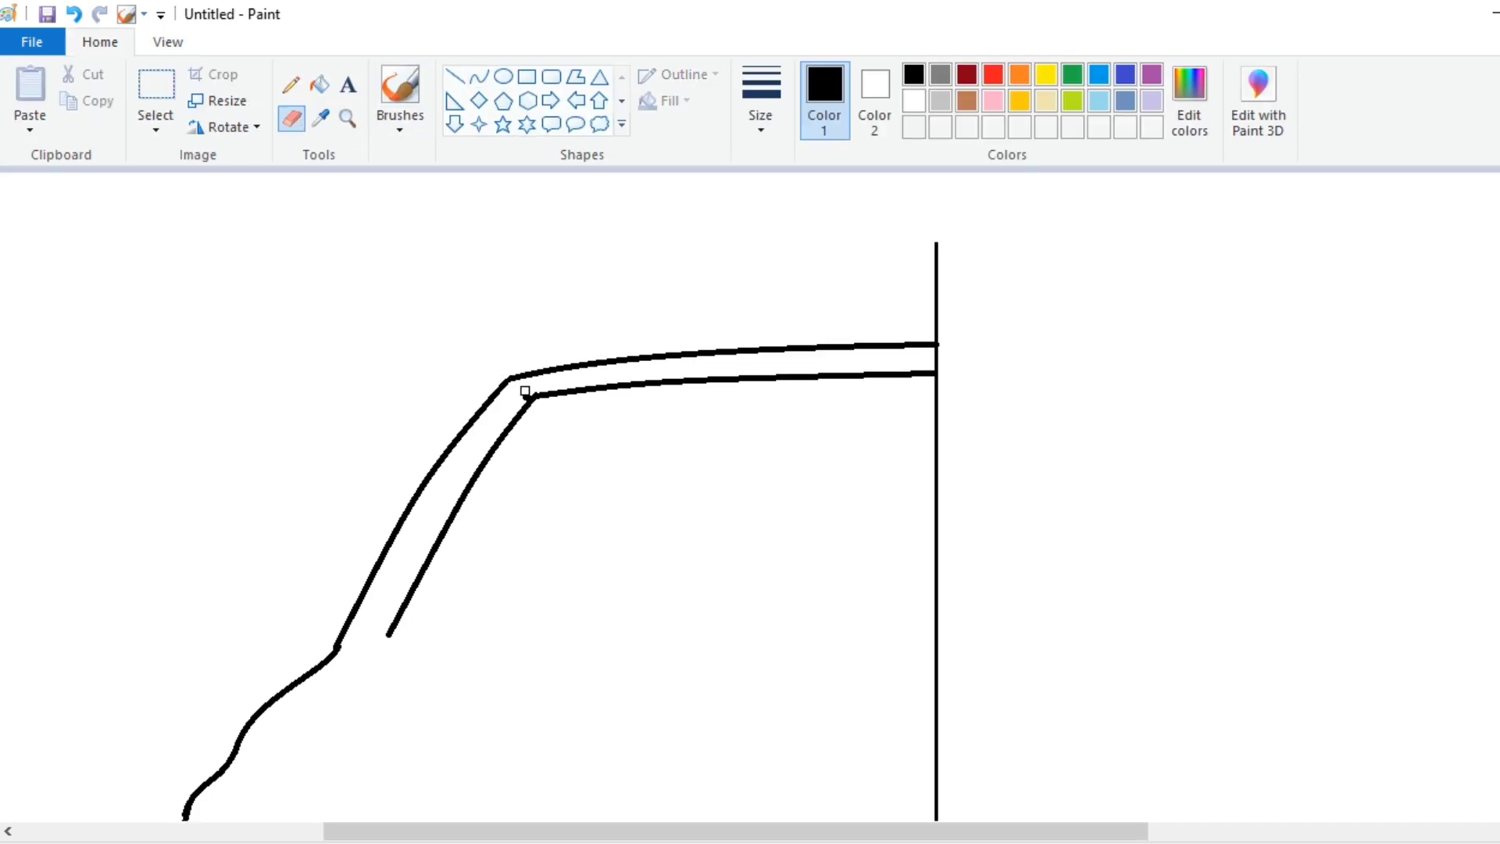
{"action": "left_click", "coordinate": [479, 76]}
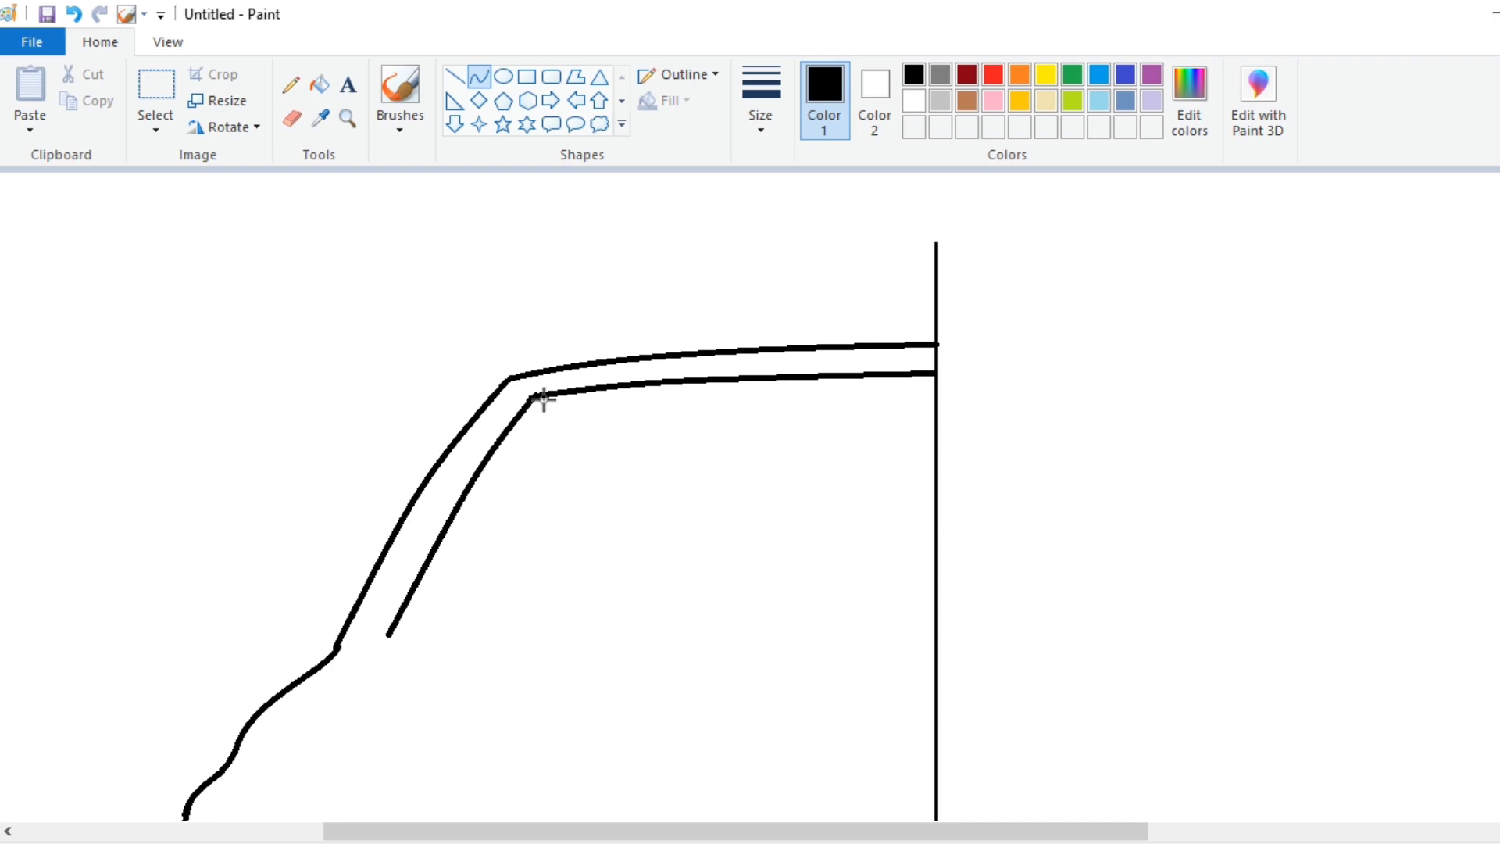
{"action": "scroll", "coordinate": [641, 563], "scroll_direction": "down", "scroll_amount": 3}
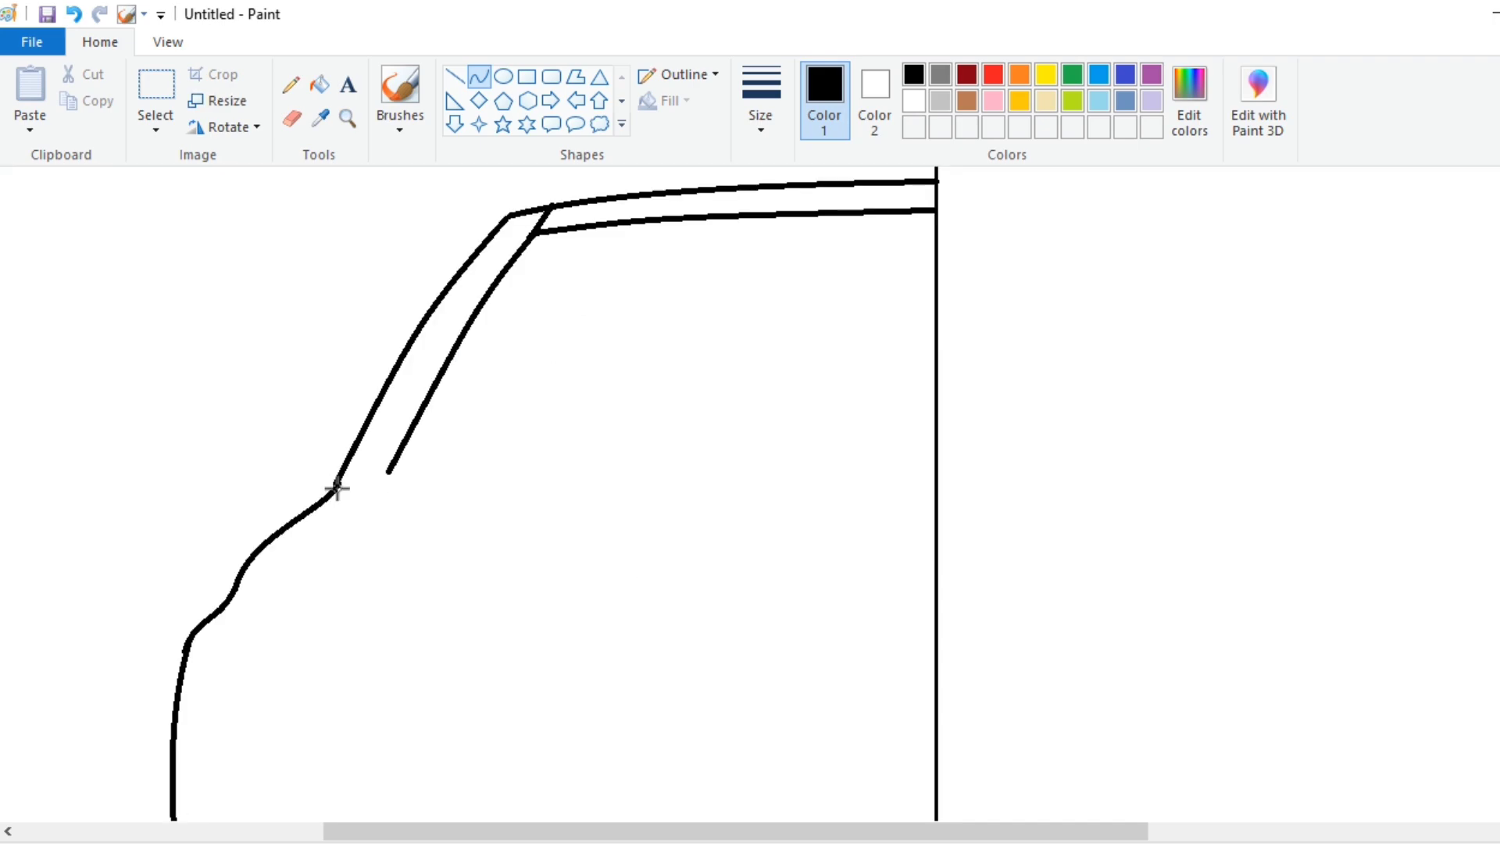
Draw the windscreen's lower edge as a shallow curve from the pillar base to the centre line.
{"action": "left_click_drag", "start_coordinate": [337, 478], "coordinate": [936, 441]}
{"action": "left_click_drag", "start_coordinate": [473, 461], "coordinate": [461, 446]}
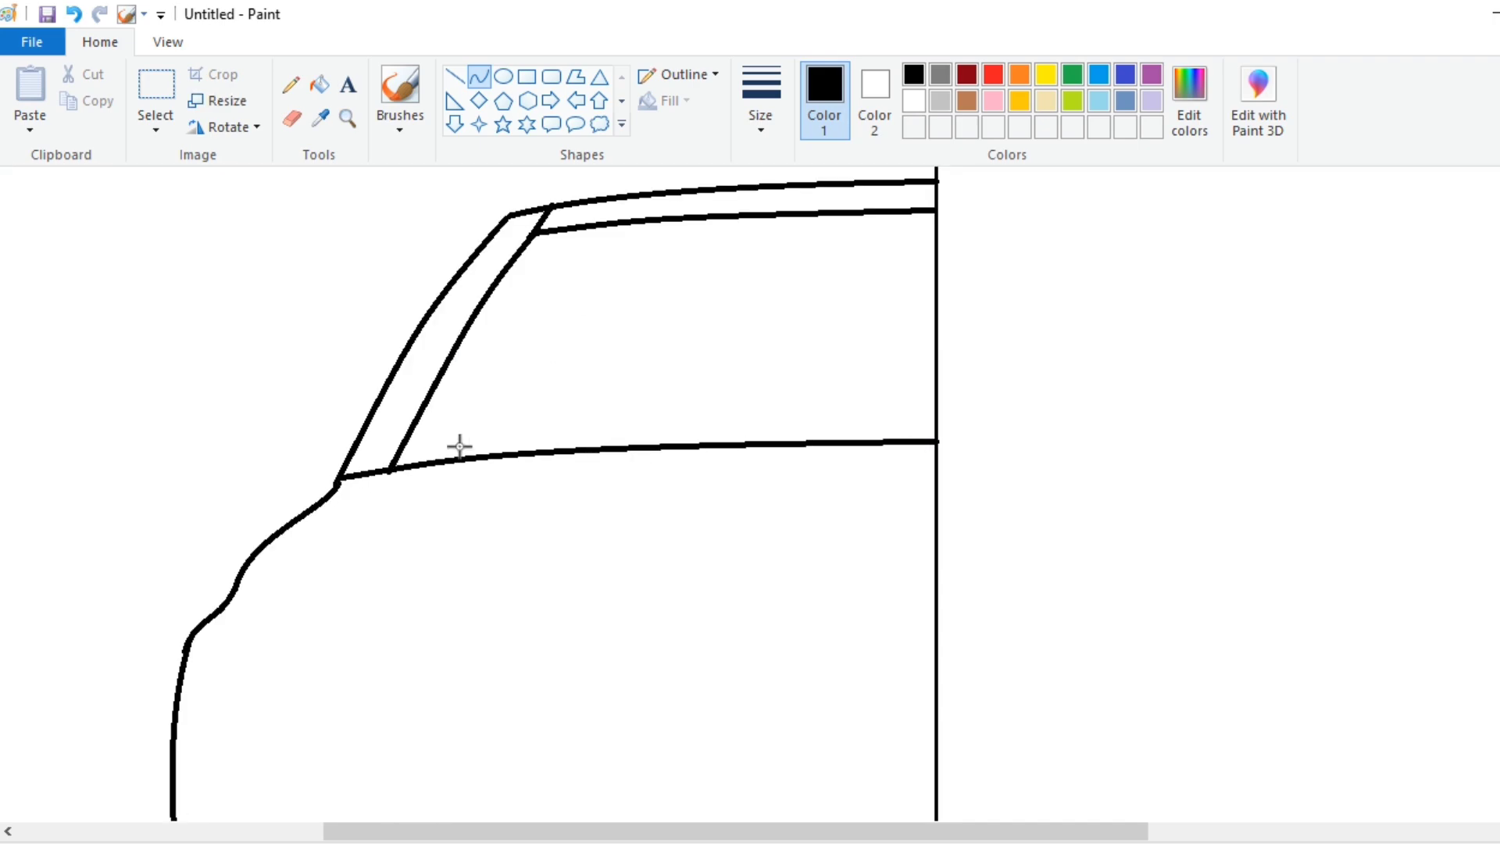
{"action": "left_click", "coordinate": [465, 447]}
{"action": "left_click", "coordinate": [559, 372]}
Draw the side mirror's top edge with its inner end curving down, and add the mirror's rounded outer side.
{"action": "scroll", "coordinate": [685, 645], "scroll_direction": "left", "scroll_amount": 4}
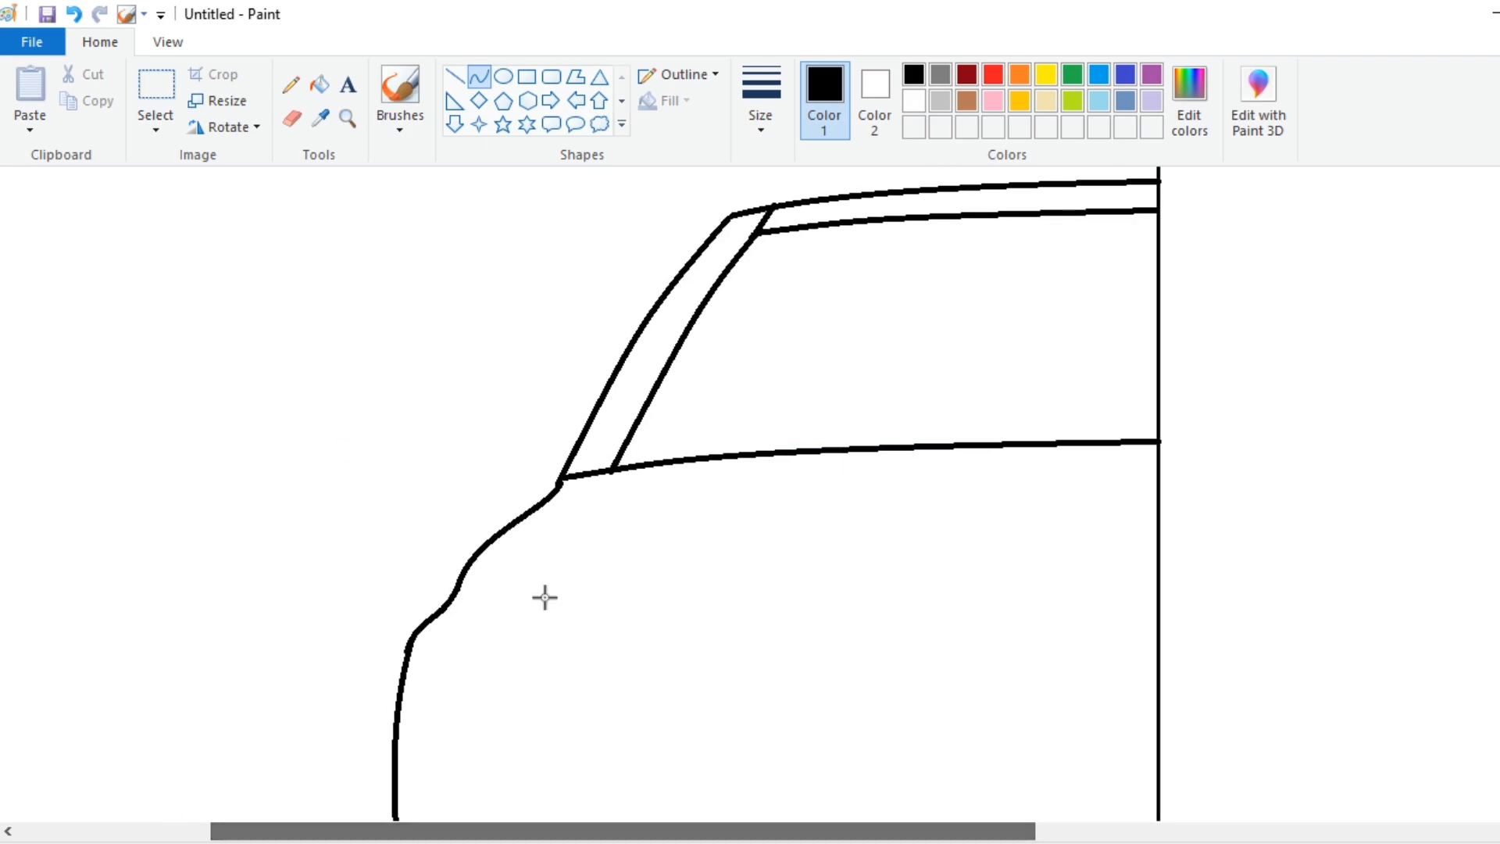
{"action": "mouse_move", "coordinate": [429, 393]}
{"action": "left_mouse_down"}
{"action": "mouse_move", "coordinate": [560, 435]}
{"action": "mouse_move", "coordinate": [528, 390]}
{"action": "left_mouse_up"}
{"action": "left_click", "coordinate": [528, 390]}
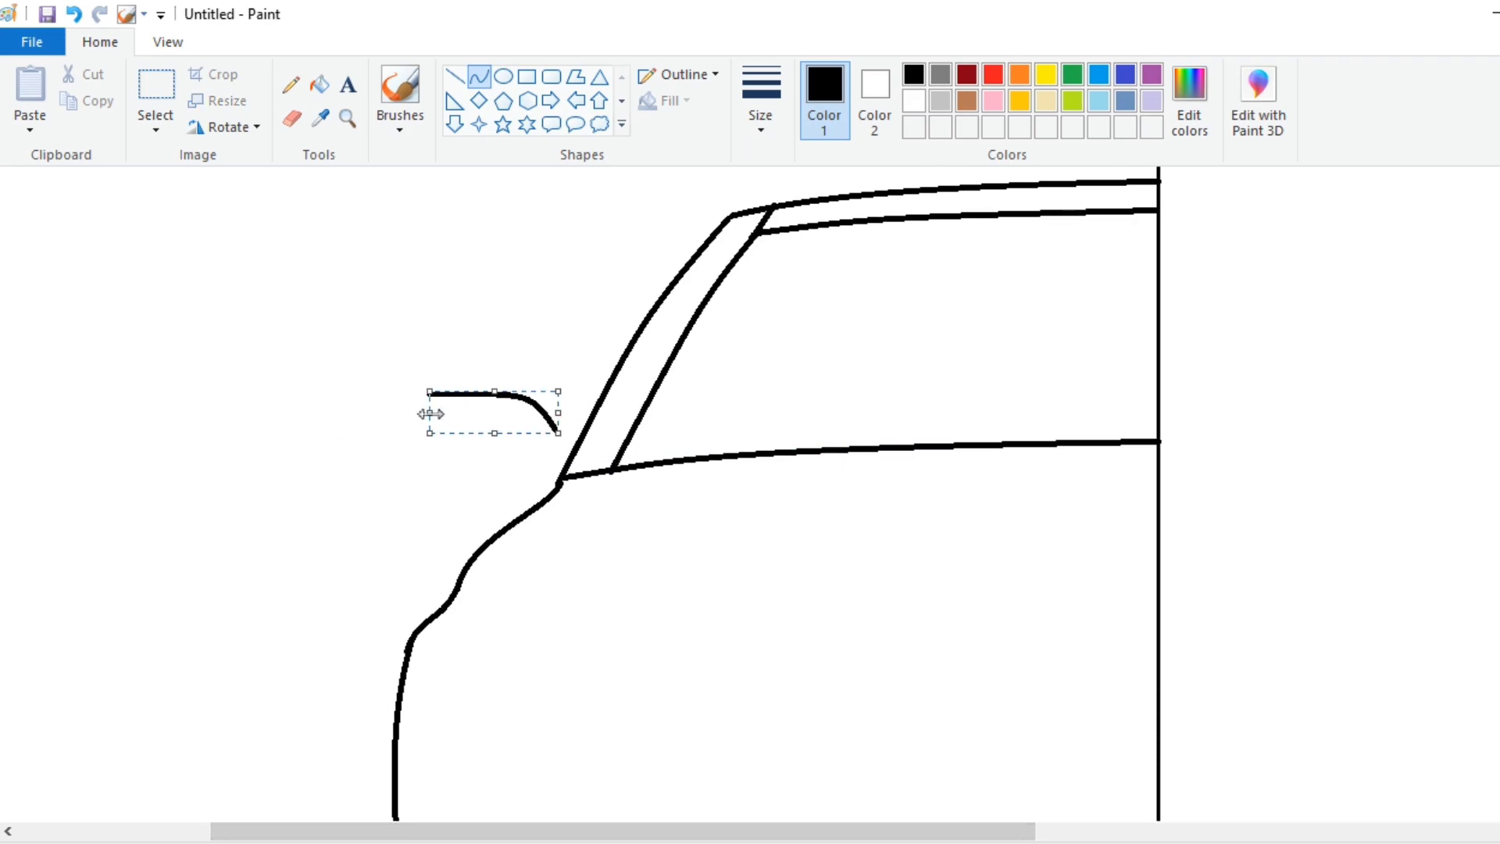
{"action": "left_click_drag", "start_coordinate": [429, 413], "coordinate": [440, 413]}
{"action": "mouse_move", "coordinate": [437, 392]}
{"action": "left_mouse_down"}
{"action": "mouse_move", "coordinate": [402, 437]}
{"action": "mouse_move", "coordinate": [404, 478]}
{"action": "left_mouse_up"}
{"action": "key", "text": "ctrl+z"}
{"action": "left_click_drag", "start_coordinate": [375, 442], "coordinate": [375, 409]}
{"action": "left_click", "coordinate": [375, 409]}
{"action": "left_click", "coordinate": [425, 314]}
Draw the mirror's bottom edge joining the pillar base, and add a short curved arm from inside the mirror to the pillar.
{"action": "left_click_drag", "start_coordinate": [404, 478], "coordinate": [529, 485]}
{"action": "left_click_drag", "start_coordinate": [439, 502], "coordinate": [415, 498]}
{"action": "left_click_drag", "start_coordinate": [528, 484], "coordinate": [538, 478]}
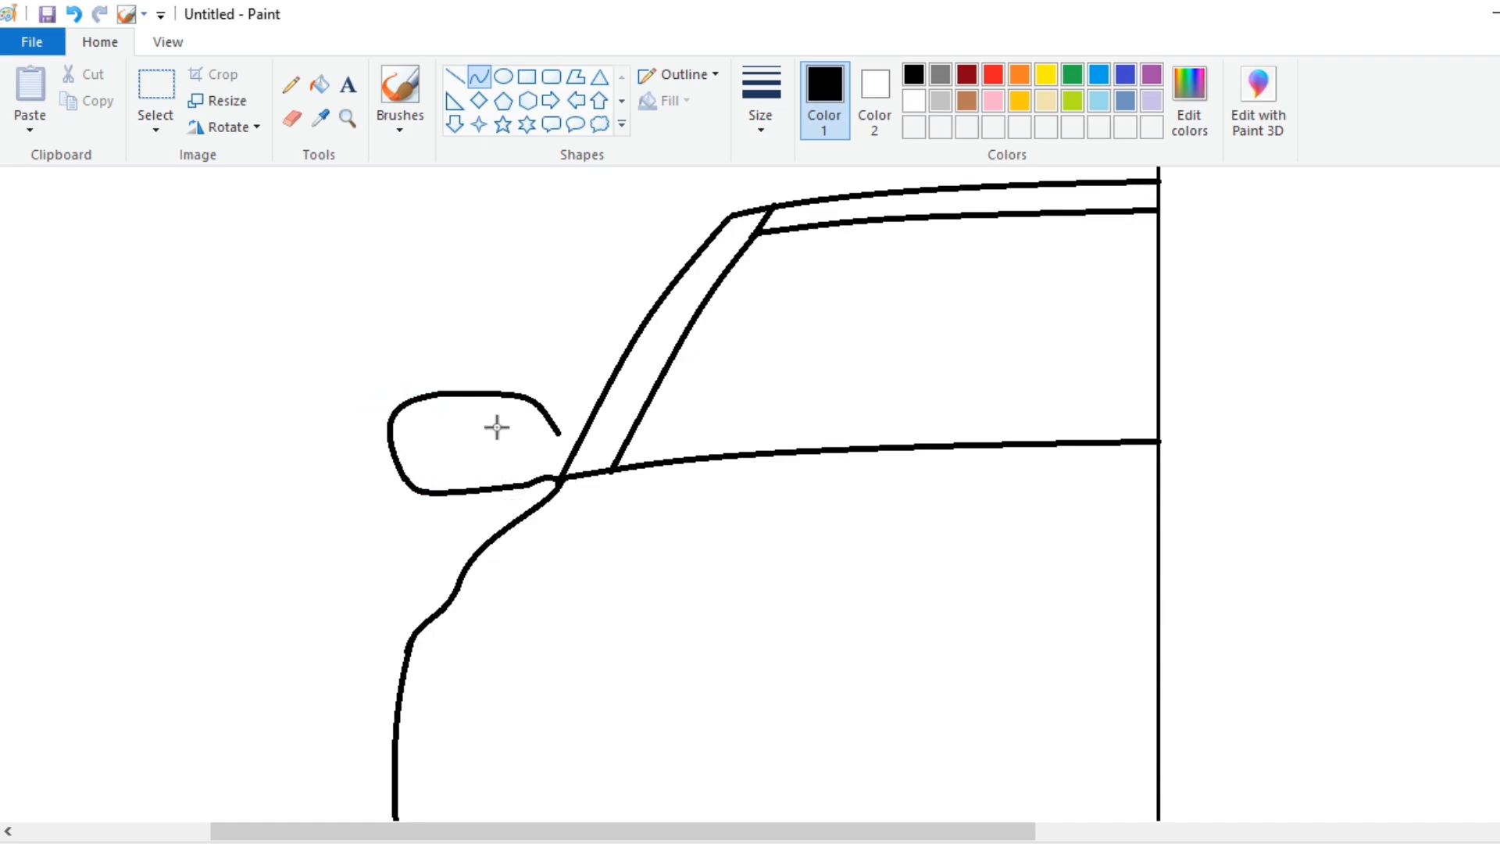
{"action": "left_click_drag", "start_coordinate": [490, 429], "coordinate": [584, 429]}
{"action": "left_click", "coordinate": [555, 276]}
Draw the headlight's slightly curved top edge below the mirror, sloping down towards the centre line.
{"action": "left_click", "coordinate": [168, 42]}
{"action": "left_click", "coordinate": [80, 97]}
{"action": "left_click", "coordinate": [29, 98]}
{"action": "left_click_drag", "start_coordinate": [422, 831], "coordinate": [718, 805]}
{"action": "scroll", "coordinate": [653, 627], "scroll_direction": "up", "scroll_amount": 1}
{"action": "scroll", "coordinate": [641, 618], "scroll_direction": "down", "scroll_amount": 1}
{"action": "left_click_drag", "start_coordinate": [282, 468], "coordinate": [645, 498]}
{"action": "left_click_drag", "start_coordinate": [463, 482], "coordinate": [461, 480]}
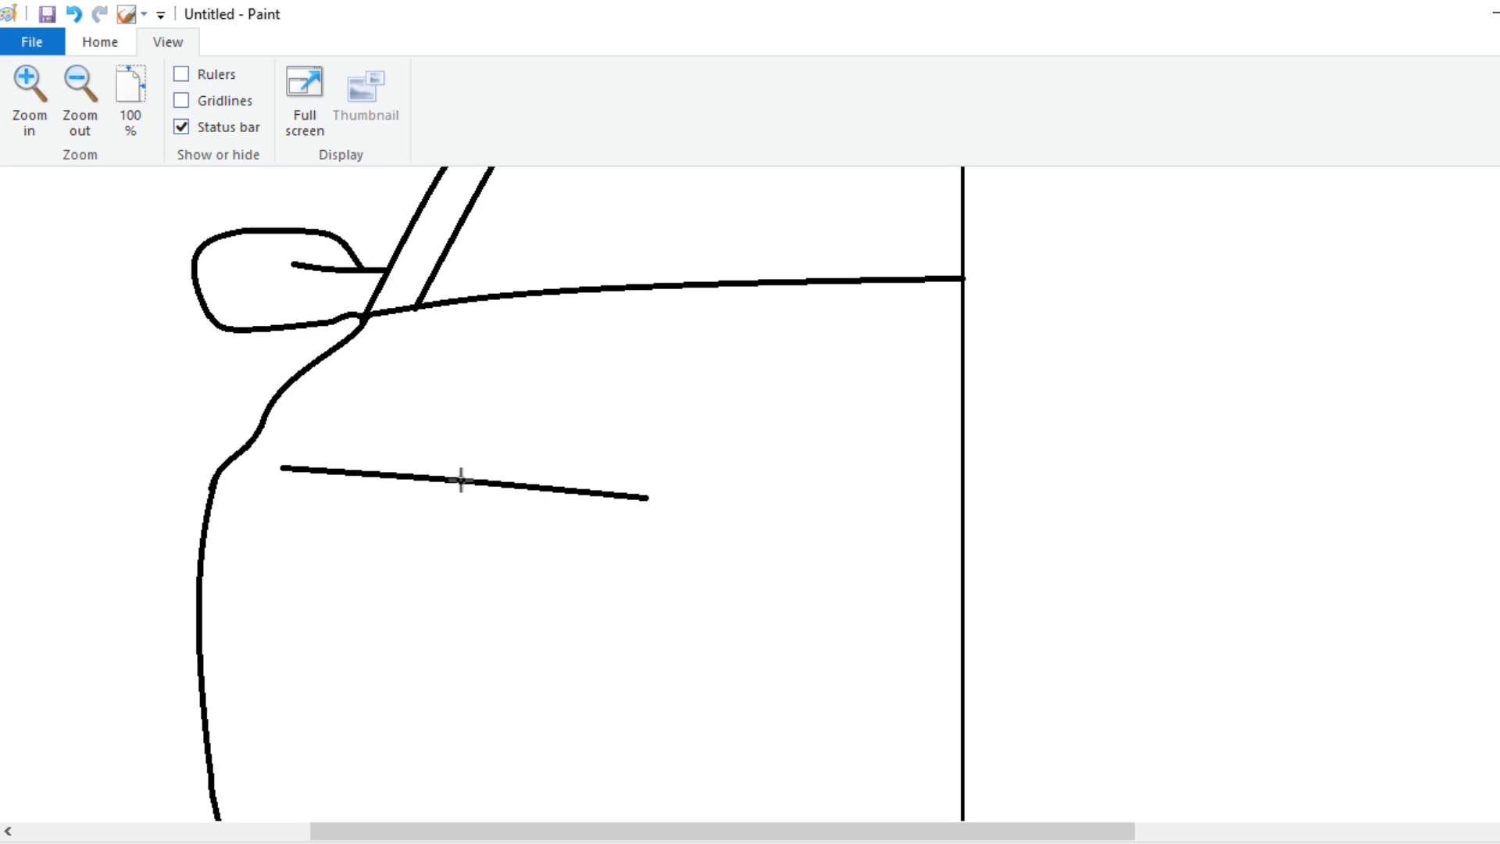
Complete the headlight outline with a rounded outer side, a nearly flat bottom edge and a slanted inner edge.
{"action": "left_click_drag", "start_coordinate": [283, 471], "coordinate": [239, 481]}
{"action": "left_click_drag", "start_coordinate": [334, 579], "coordinate": [501, 580]}
{"action": "mouse_move", "coordinate": [286, 589]}
{"action": "left_mouse_down"}
{"action": "mouse_move", "coordinate": [264, 599]}
{"action": "mouse_move", "coordinate": [291, 584]}
{"action": "left_mouse_up"}
{"action": "mouse_move", "coordinate": [501, 581]}
{"action": "left_mouse_down"}
{"action": "mouse_move", "coordinate": [598, 497]}
{"action": "mouse_move", "coordinate": [618, 511]}
{"action": "left_mouse_up"}
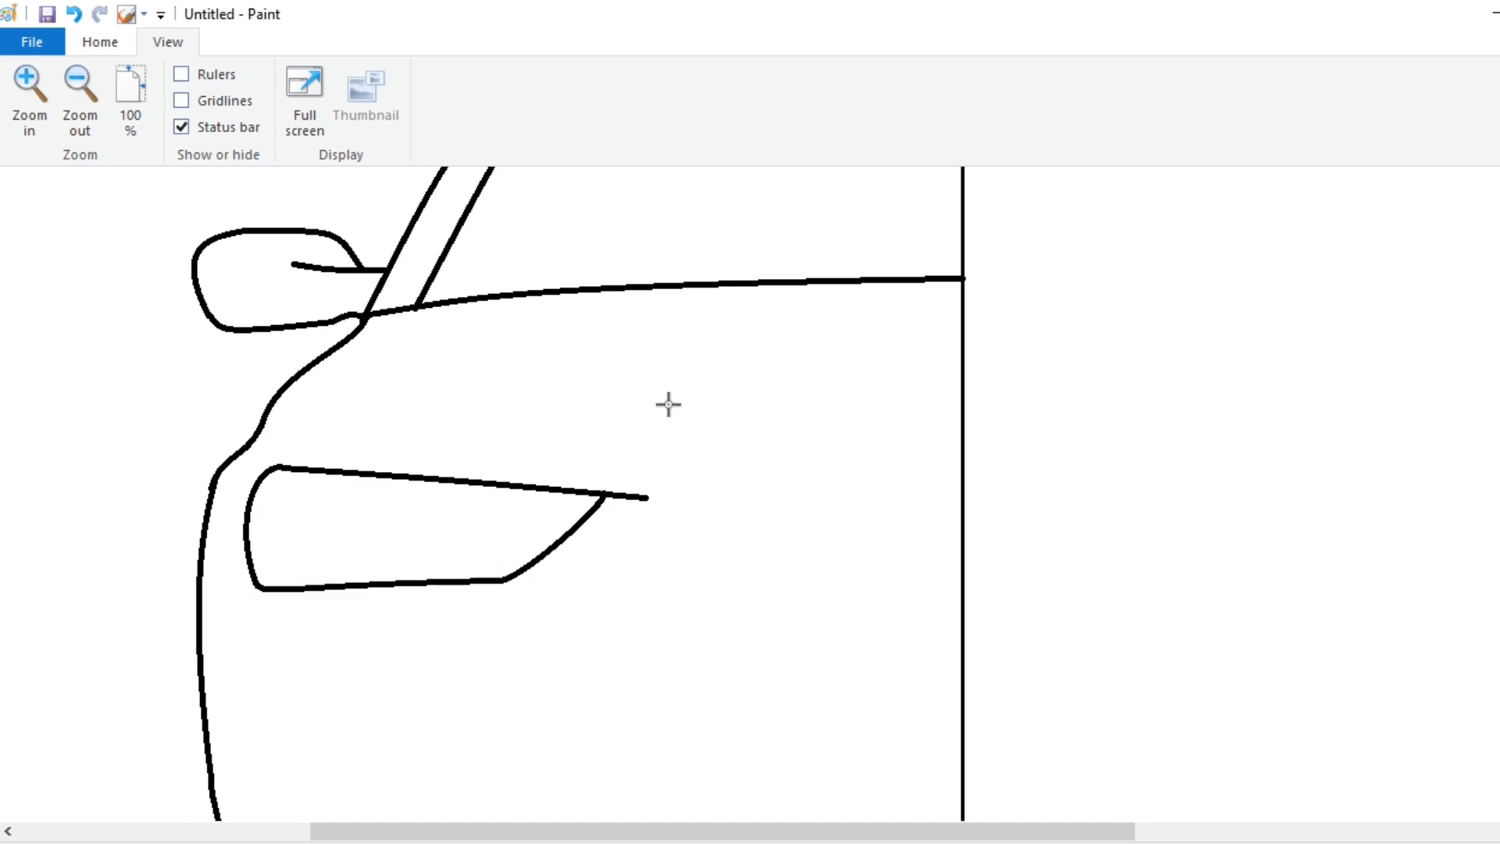
Draw two curved bonnet lines, from the windscreen base to the headlight's inner tip and from the shoulder to its outer top edge.
{"action": "left_click_drag", "start_coordinate": [403, 310], "coordinate": [603, 494]}
{"action": "left_click_drag", "start_coordinate": [554, 439], "coordinate": [478, 355]}
{"action": "left_click_drag", "start_coordinate": [508, 390], "coordinate": [519, 401]}
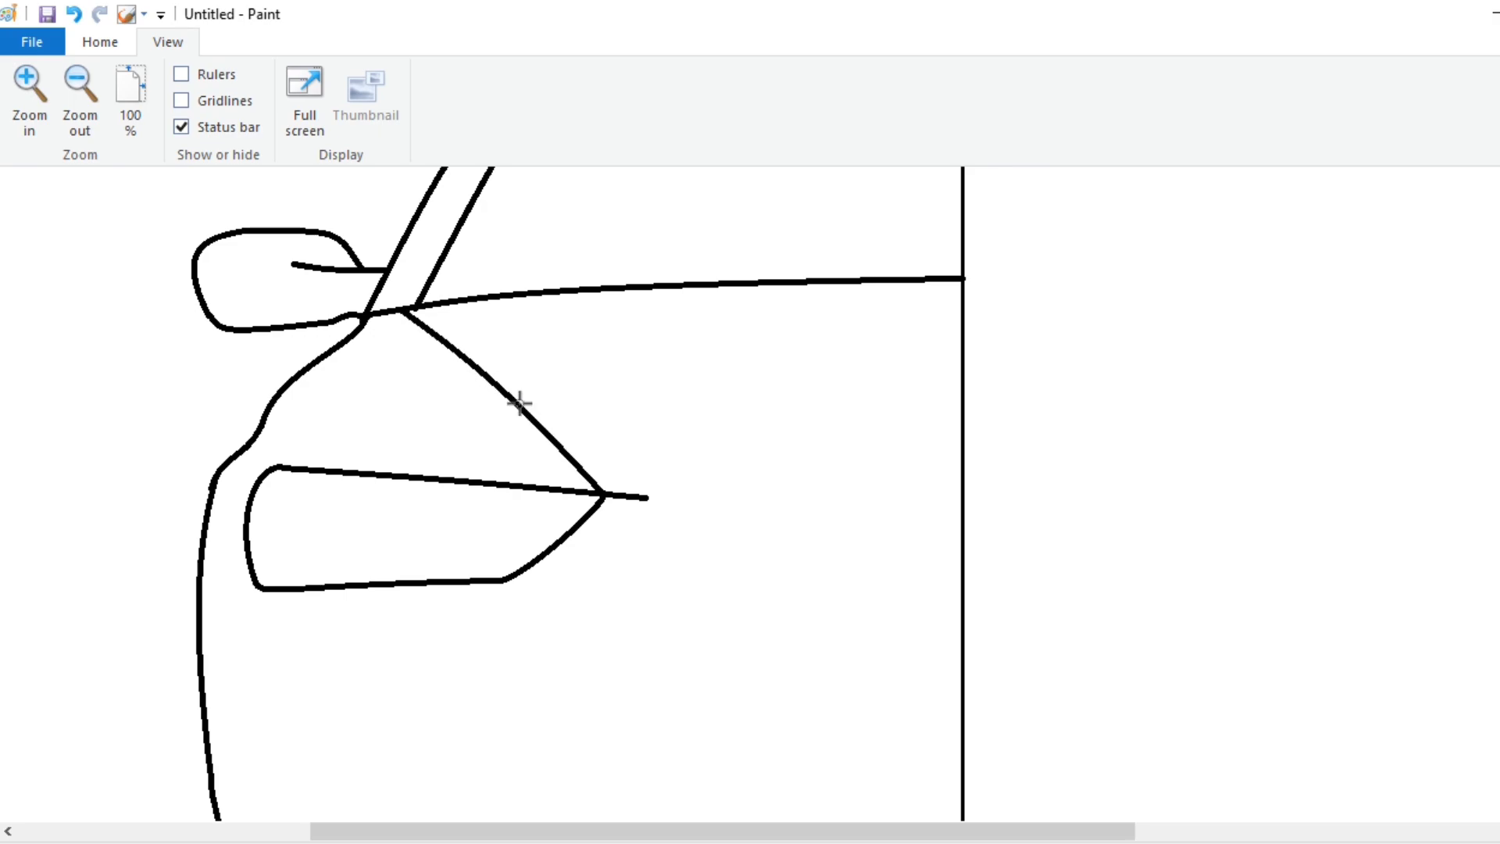
{"action": "mouse_move", "coordinate": [322, 359]}
{"action": "left_mouse_down"}
{"action": "mouse_move", "coordinate": [290, 467]}
{"action": "mouse_move", "coordinate": [300, 397]}
{"action": "left_mouse_up"}
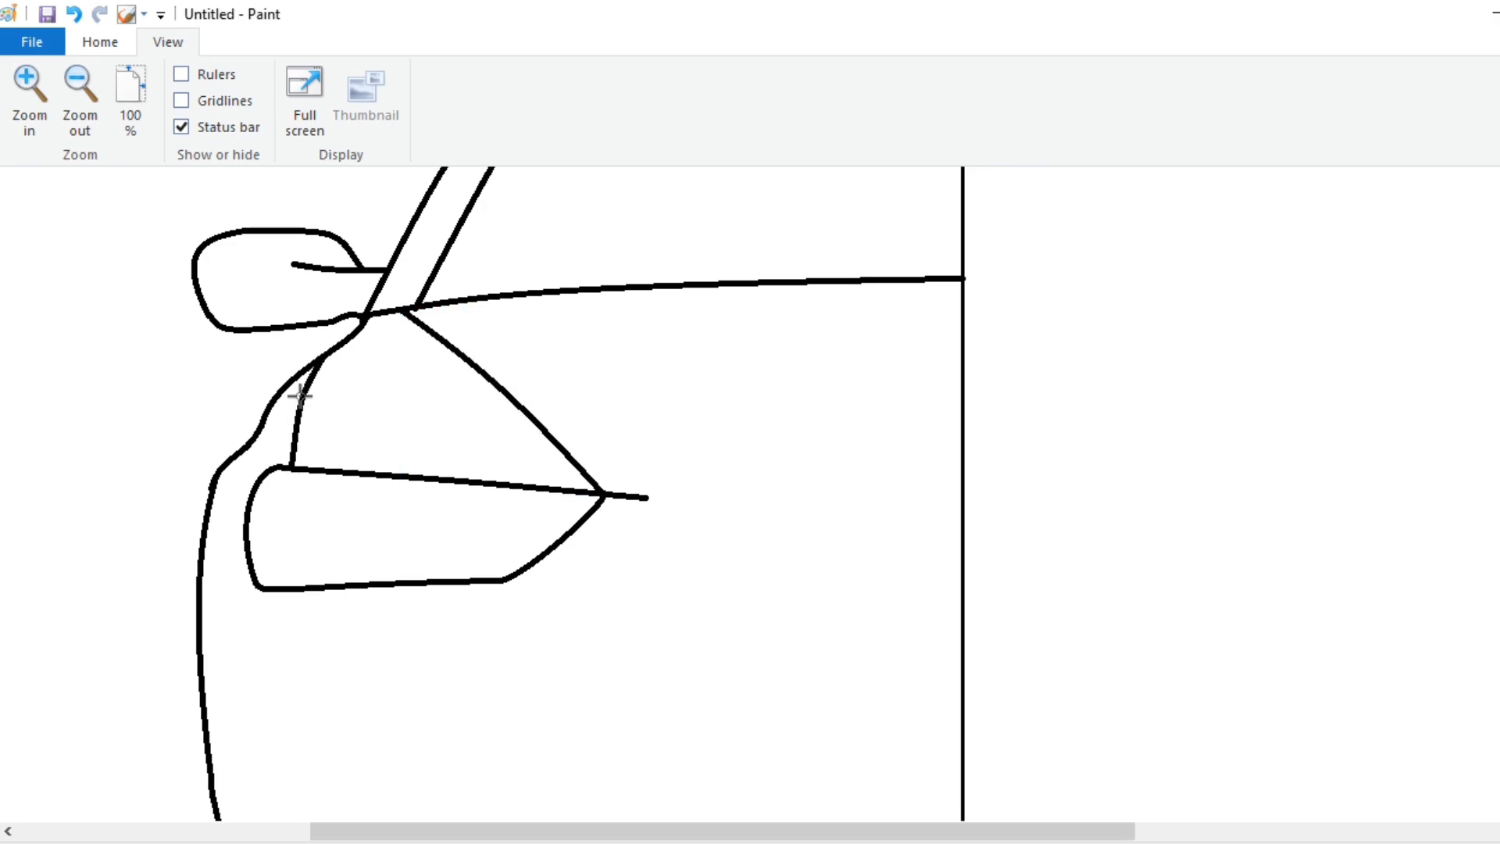
Draw two concentric circles as the lamp in the headlight's outer part, and erase the outer circle's overlap above the headlight.
{"action": "left_click_drag", "start_coordinate": [640, 832], "coordinate": [497, 833]}
{"action": "left_click", "coordinate": [100, 42]}
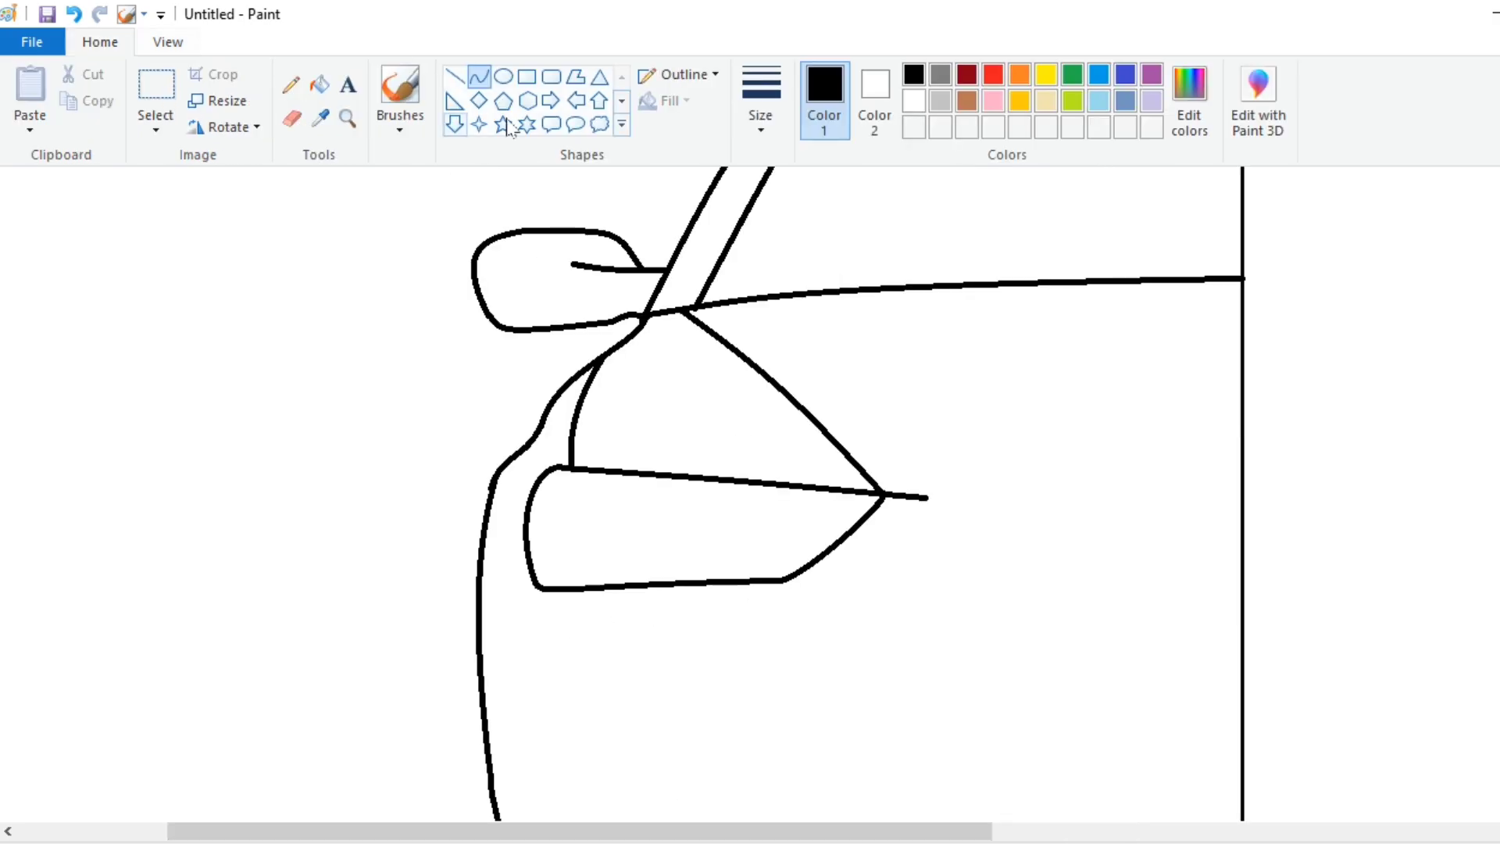
{"action": "left_click", "coordinate": [503, 77]}
{"action": "left_click_drag", "start_coordinate": [606, 474], "coordinate": [670, 562]}
{"action": "mouse_move", "coordinate": [640, 498]}
{"action": "left_mouse_down"}
{"action": "mouse_move", "coordinate": [670, 566]}
{"action": "mouse_move", "coordinate": [687, 554]}
{"action": "mouse_move", "coordinate": [645, 551]}
{"action": "left_mouse_up"}
{"action": "left_click", "coordinate": [692, 417]}
{"action": "left_click_drag", "start_coordinate": [644, 459], "coordinate": [644, 461]}
{"action": "left_click_drag", "start_coordinate": [592, 506], "coordinate": [590, 507]}
{"action": "left_click_drag", "start_coordinate": [687, 507], "coordinate": [685, 506]}
{"action": "left_click", "coordinate": [680, 414]}
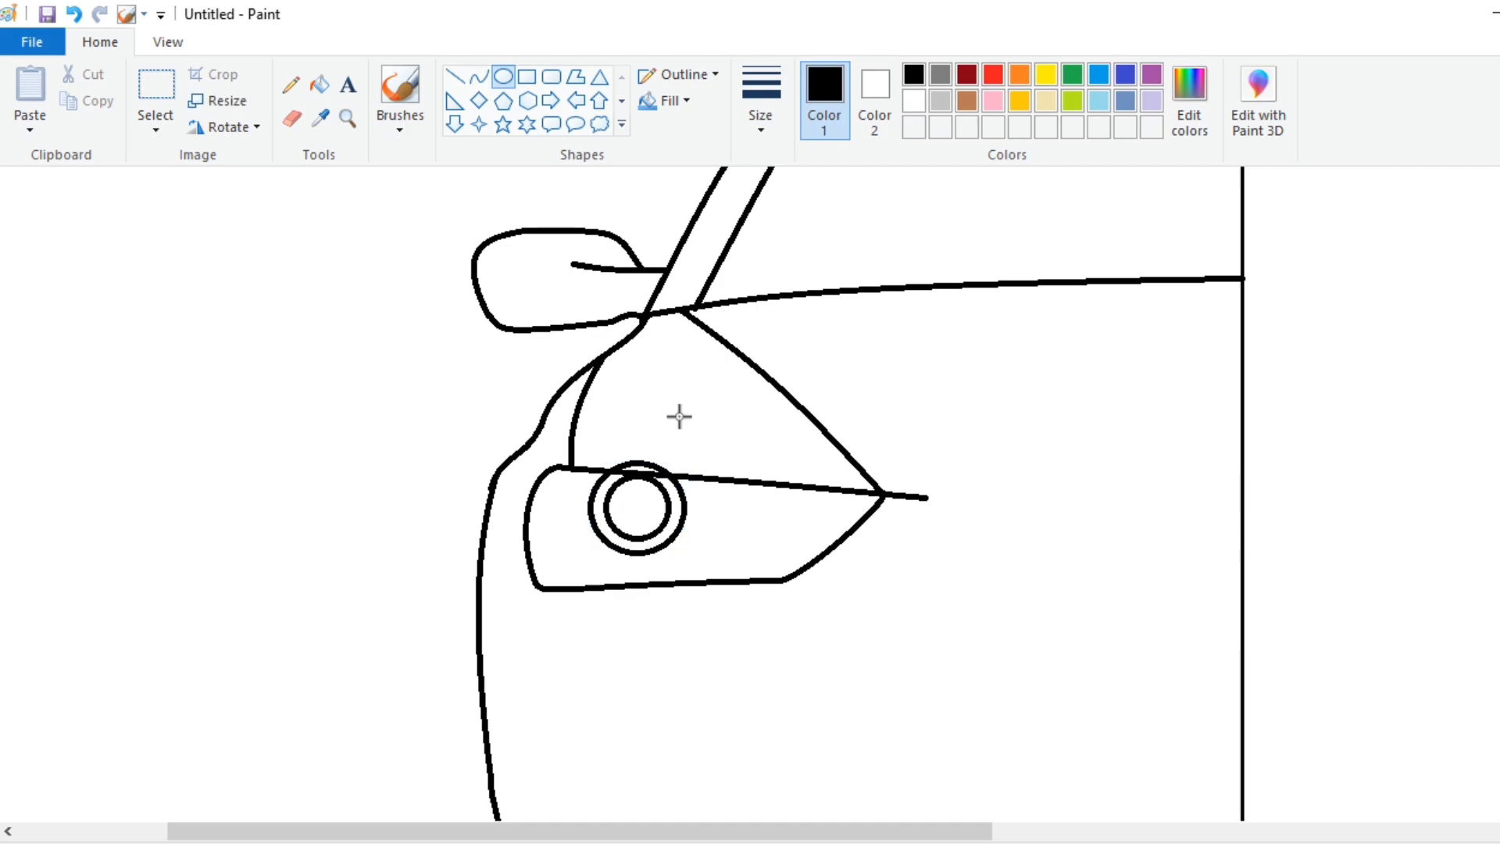
{"action": "left_click", "coordinate": [292, 118]}
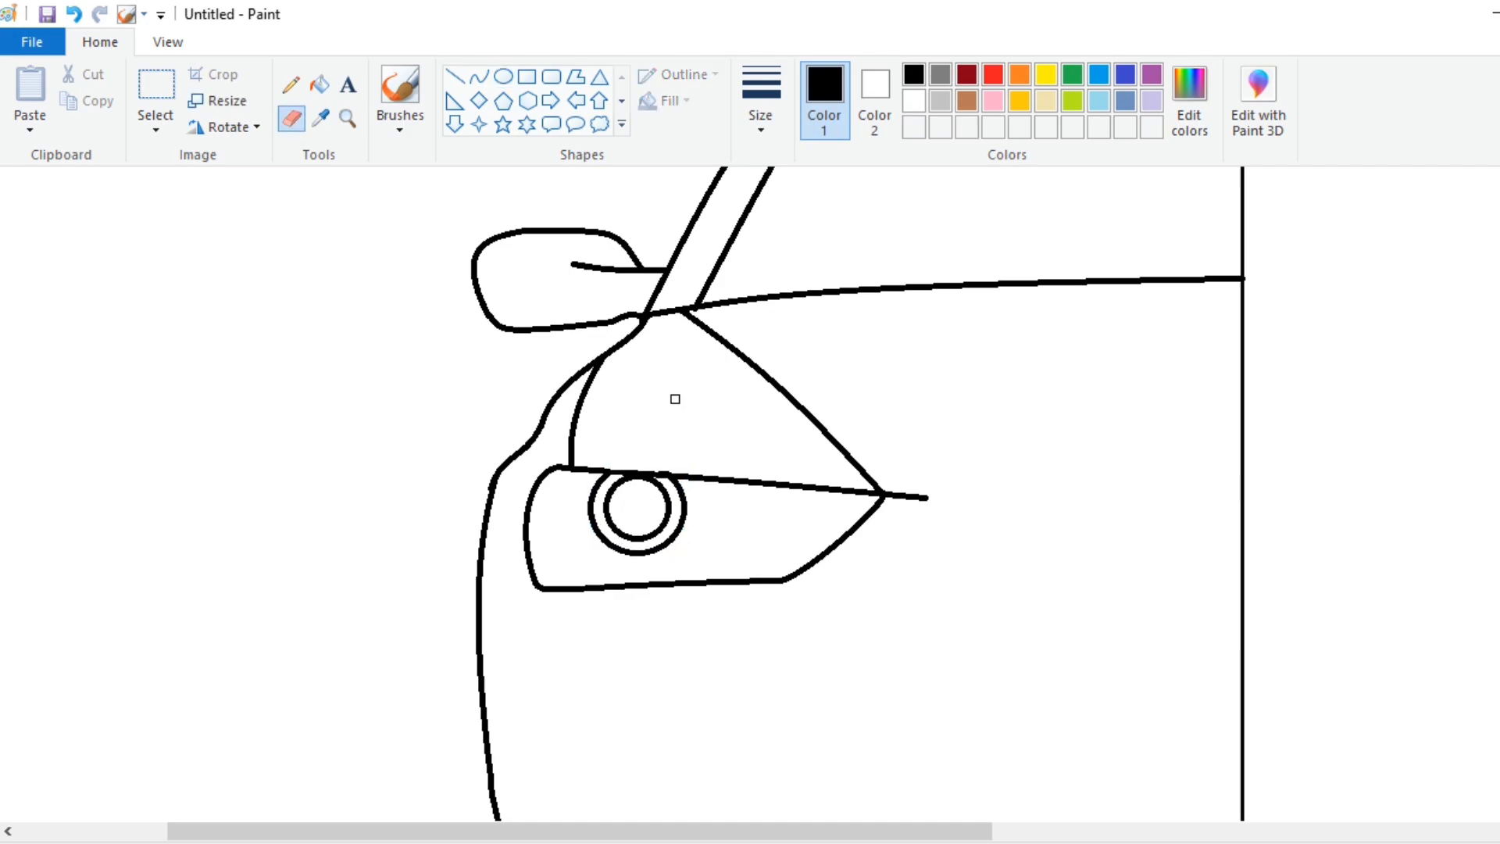
Draw two parallel slanted straight lines inside the headlight between the lamp circles and the inner tip.
{"action": "left_click", "coordinate": [457, 77]}
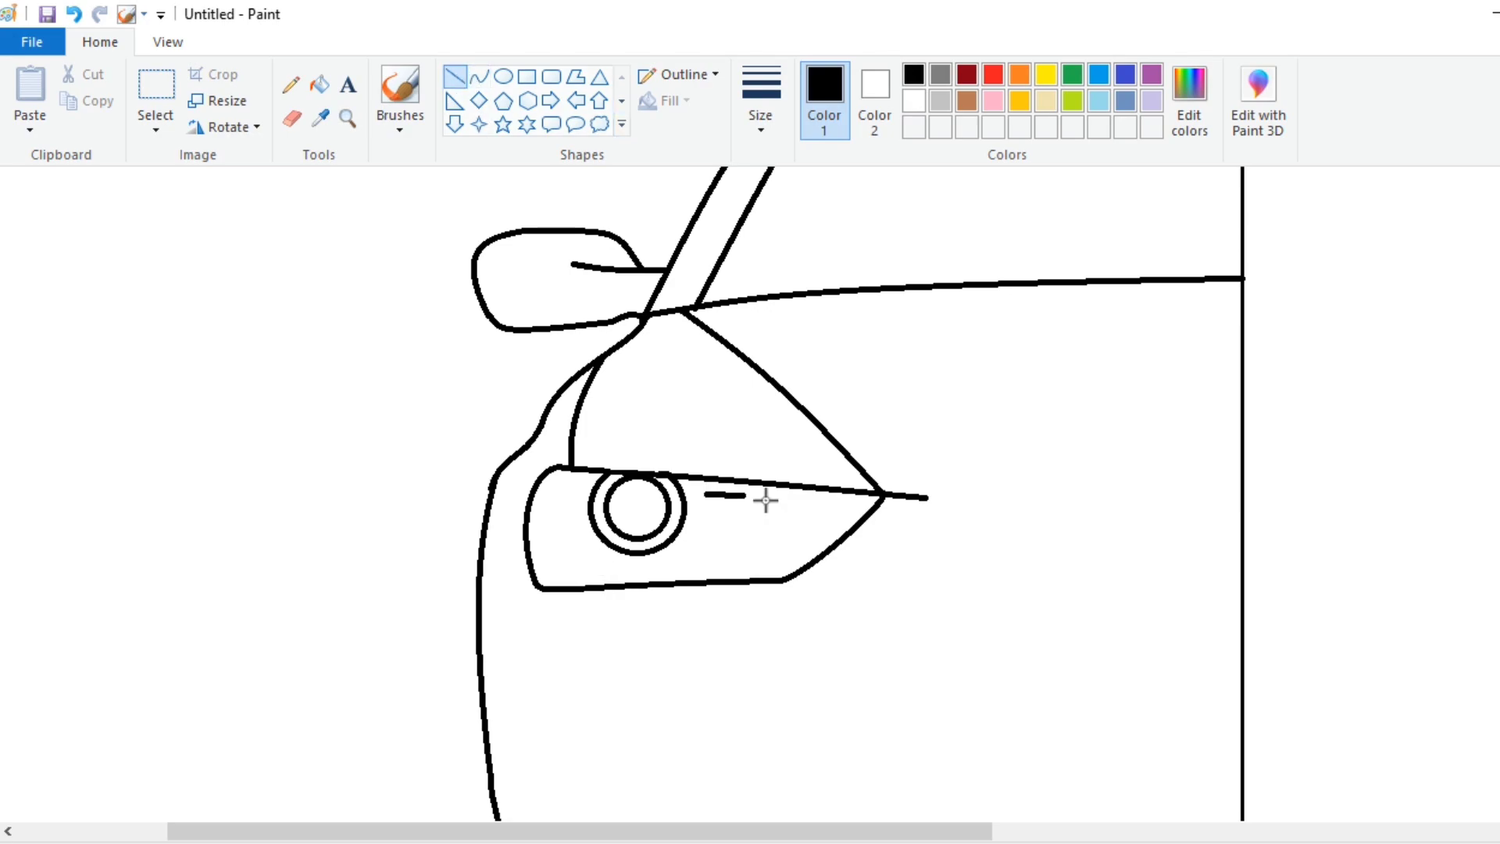
{"action": "left_click_drag", "start_coordinate": [766, 500], "coordinate": [832, 512]}
{"action": "left_click_drag", "start_coordinate": [707, 510], "coordinate": [797, 522]}
Join the two slanted lines with a rounded end beside the lamp, and curve the upper line down along the headlight's inner edge.
{"action": "left_click", "coordinate": [479, 76]}
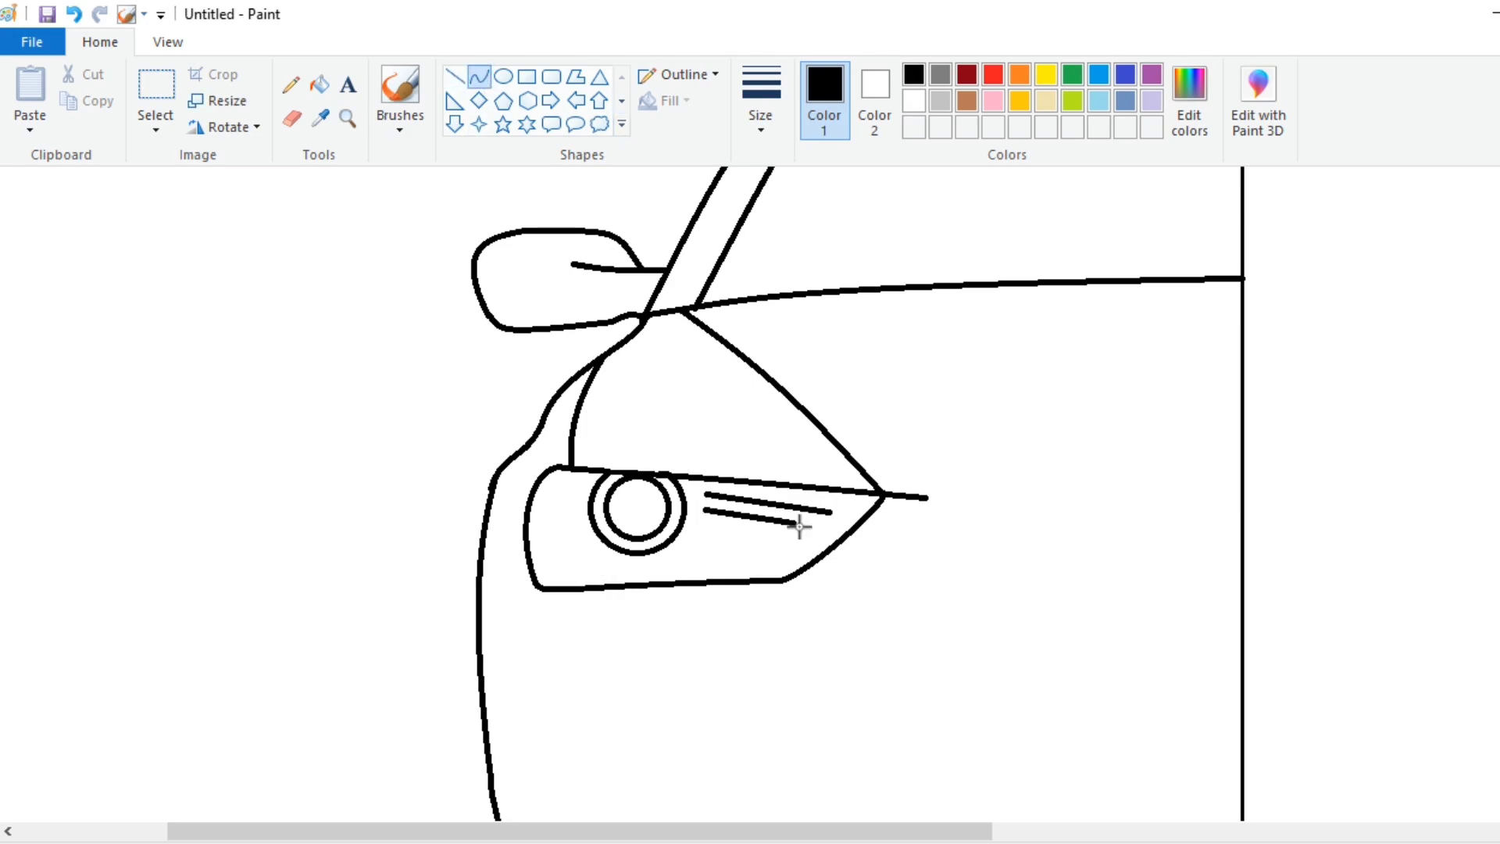
{"action": "left_click", "coordinate": [693, 503]}
{"action": "mouse_move", "coordinate": [830, 513]}
{"action": "left_mouse_down"}
{"action": "mouse_move", "coordinate": [780, 570]}
{"action": "mouse_move", "coordinate": [760, 569]}
{"action": "left_mouse_up"}
{"action": "left_click", "coordinate": [844, 518]}
{"action": "left_click", "coordinate": [826, 532]}
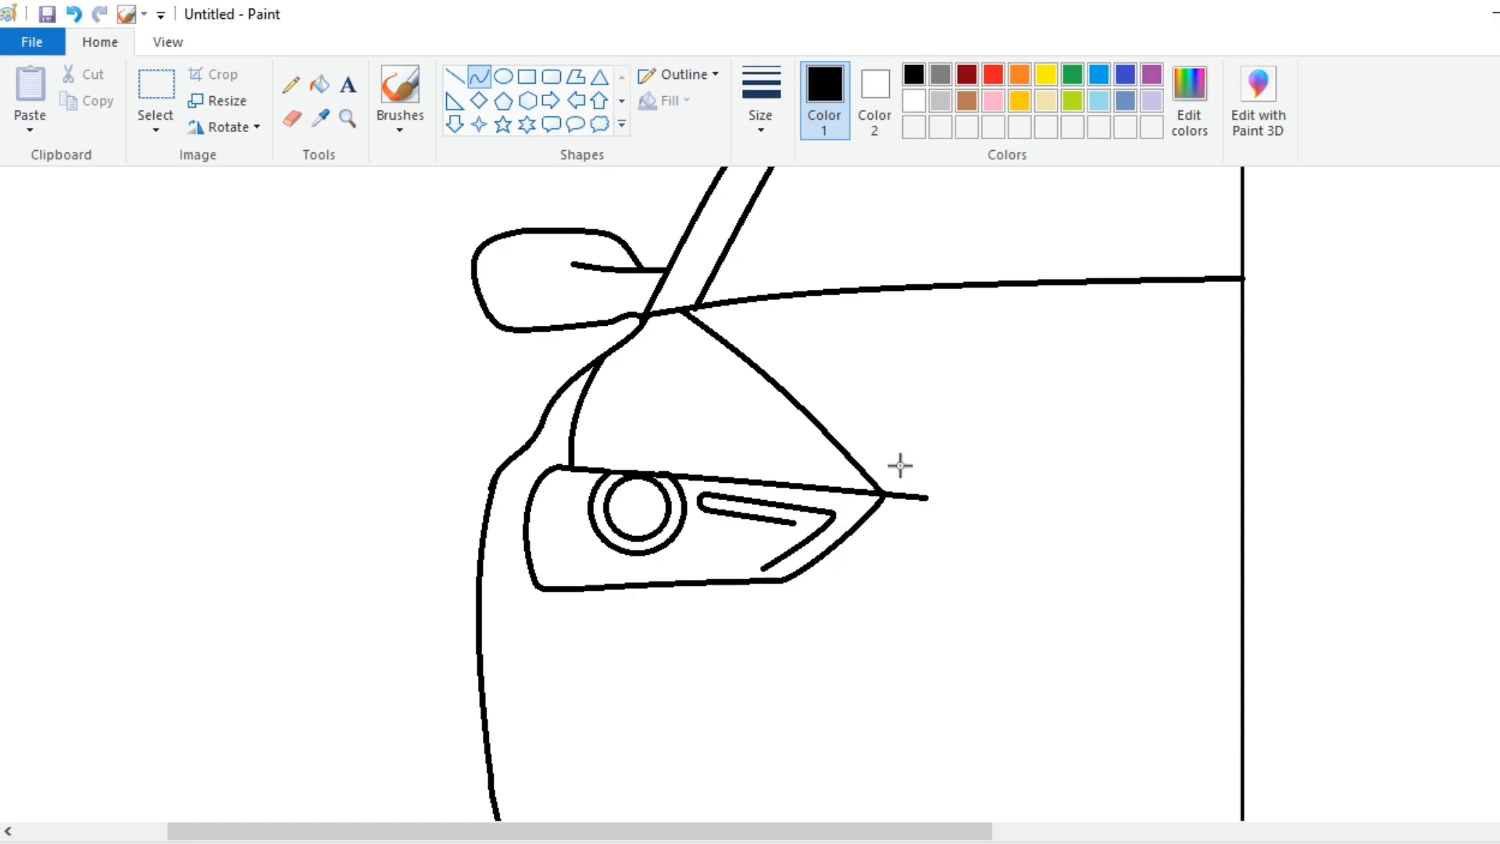
Complete the headlight's light strip with parallel outer and inner contours running down beside the lamp and beneath it.
{"action": "left_click", "coordinate": [570, 545]}
{"action": "mouse_move", "coordinate": [564, 493]}
{"action": "left_mouse_down"}
{"action": "mouse_move", "coordinate": [585, 561]}
{"action": "mouse_move", "coordinate": [765, 568]}
{"action": "left_mouse_up"}
{"action": "left_click", "coordinate": [576, 518]}
{"action": "left_click", "coordinate": [614, 563]}
{"action": "left_click", "coordinate": [645, 572]}
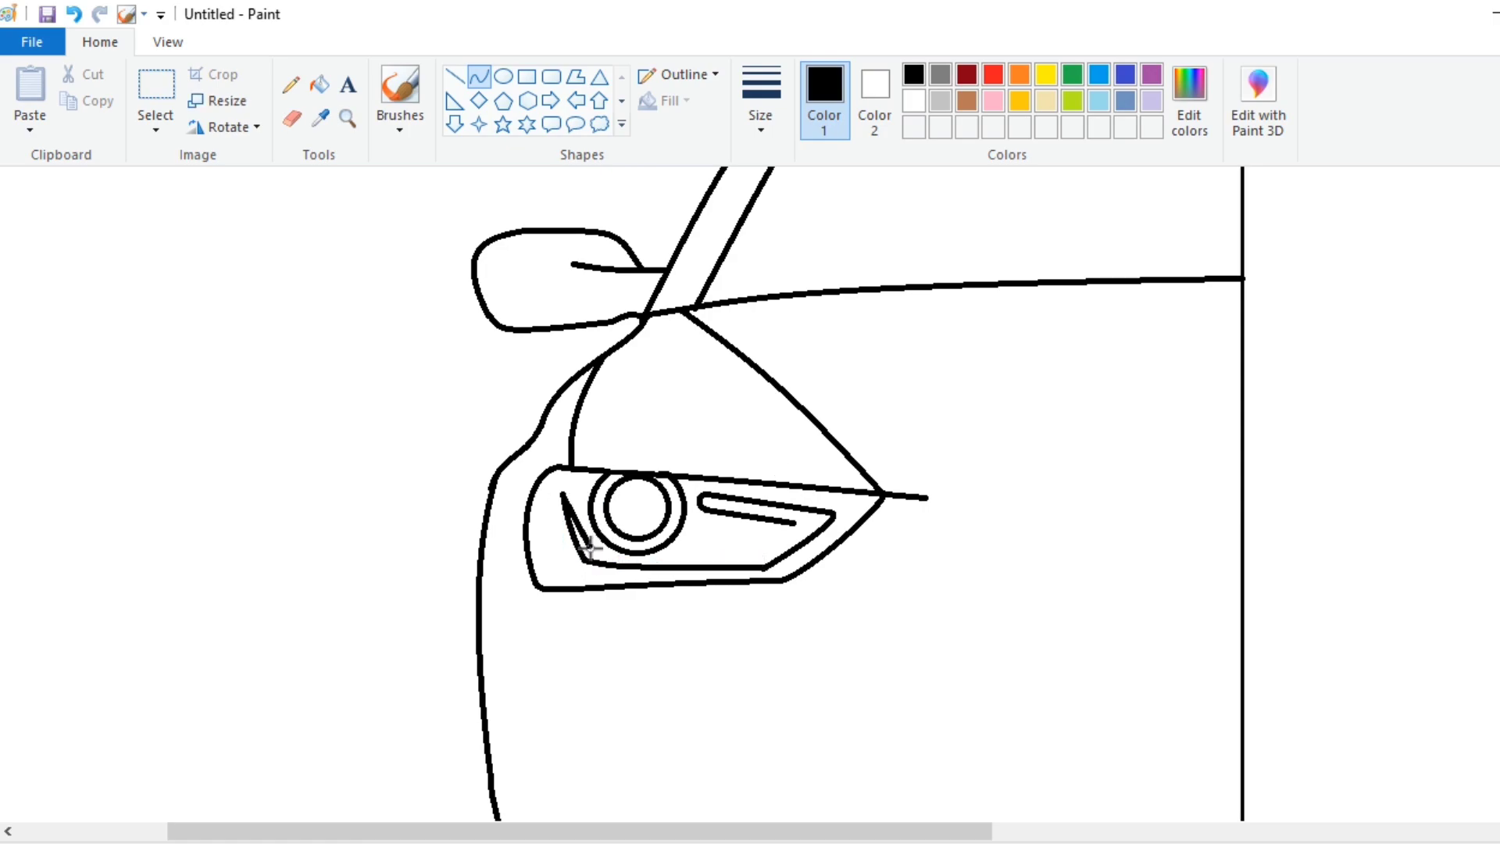
{"action": "mouse_move", "coordinate": [576, 498]}
{"action": "left_mouse_down"}
{"action": "mouse_move", "coordinate": [592, 508]}
{"action": "mouse_move", "coordinate": [575, 488]}
{"action": "left_mouse_up"}
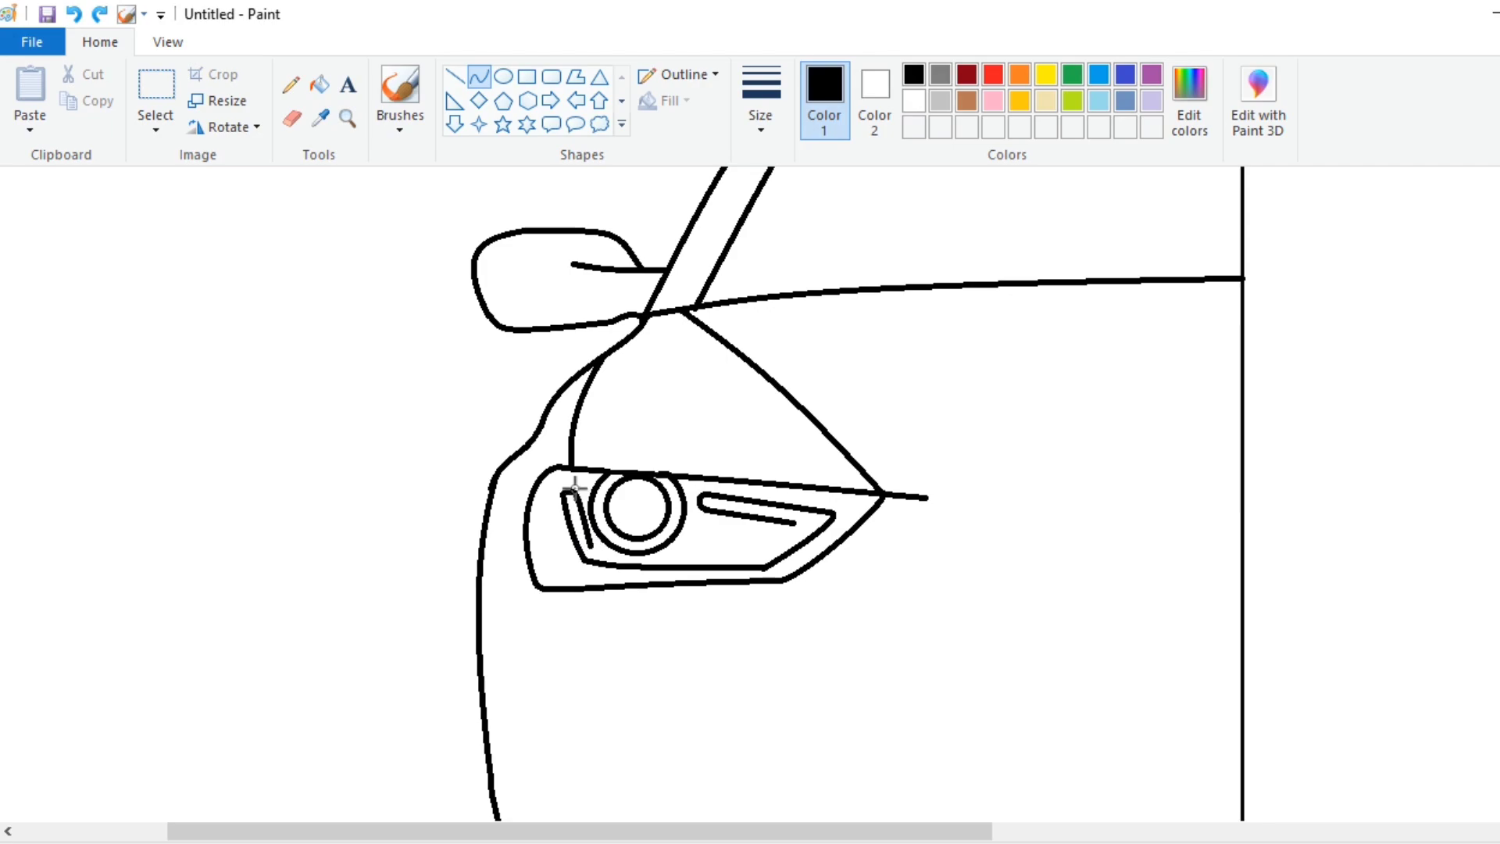
{"action": "mouse_move", "coordinate": [591, 547]}
{"action": "left_mouse_down"}
{"action": "mouse_move", "coordinate": [760, 553]}
{"action": "mouse_move", "coordinate": [629, 554]}
{"action": "left_mouse_up"}
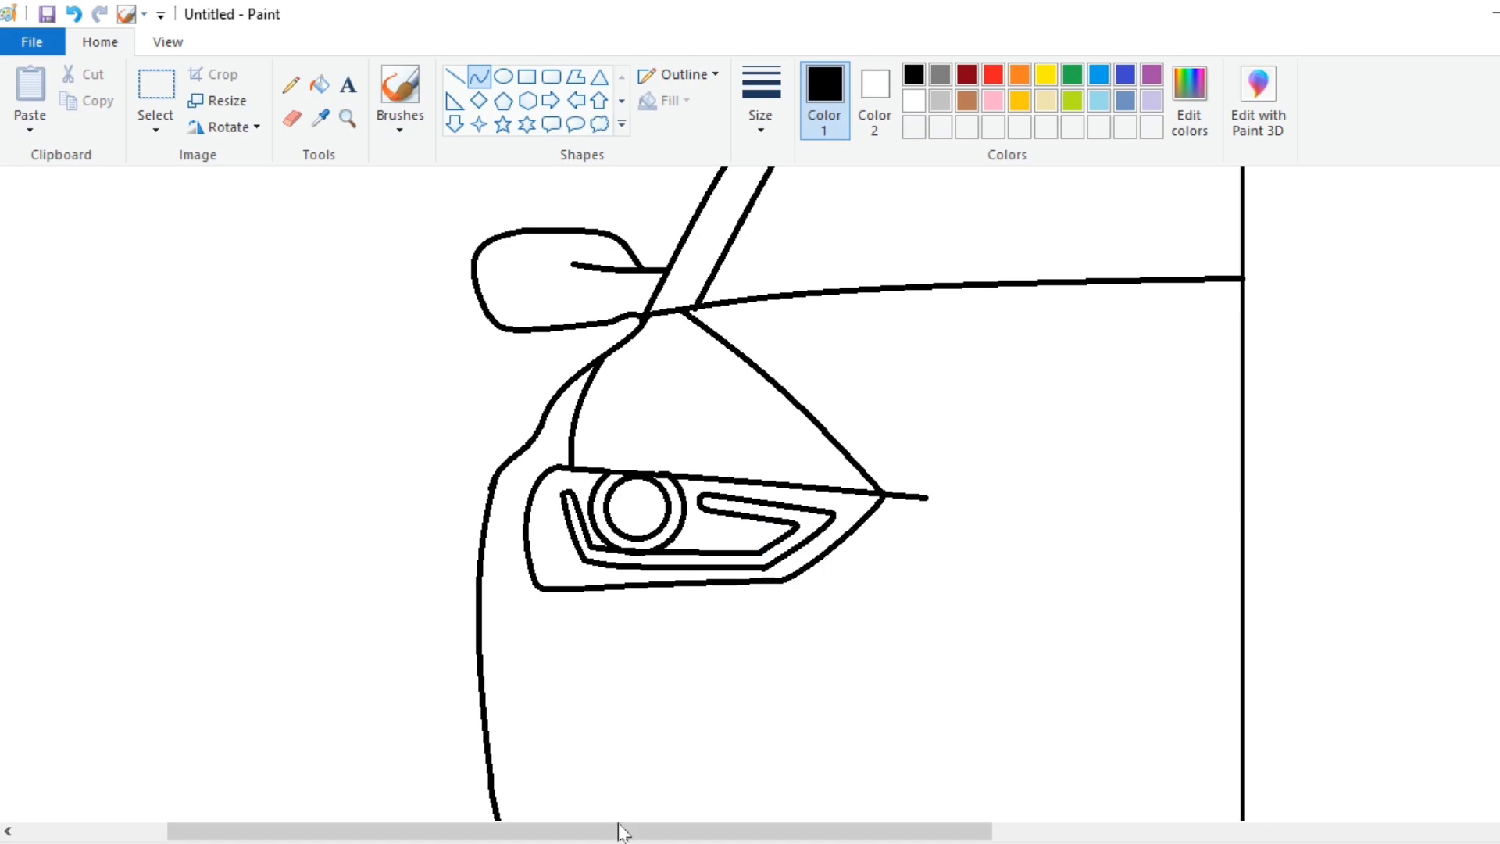
Draw a small four-sided shape with rounded corners on the bumper below the headlight.
{"action": "left_click_drag", "start_coordinate": [619, 828], "coordinate": [721, 828]}
{"action": "scroll", "coordinate": [719, 591], "scroll_direction": "down", "scroll_amount": 3}
{"action": "left_click_drag", "start_coordinate": [411, 472], "coordinate": [501, 521]}
{"action": "mouse_move", "coordinate": [486, 493]}
{"action": "left_mouse_down"}
{"action": "mouse_move", "coordinate": [479, 476]}
{"action": "mouse_move", "coordinate": [490, 498]}
{"action": "left_mouse_up"}
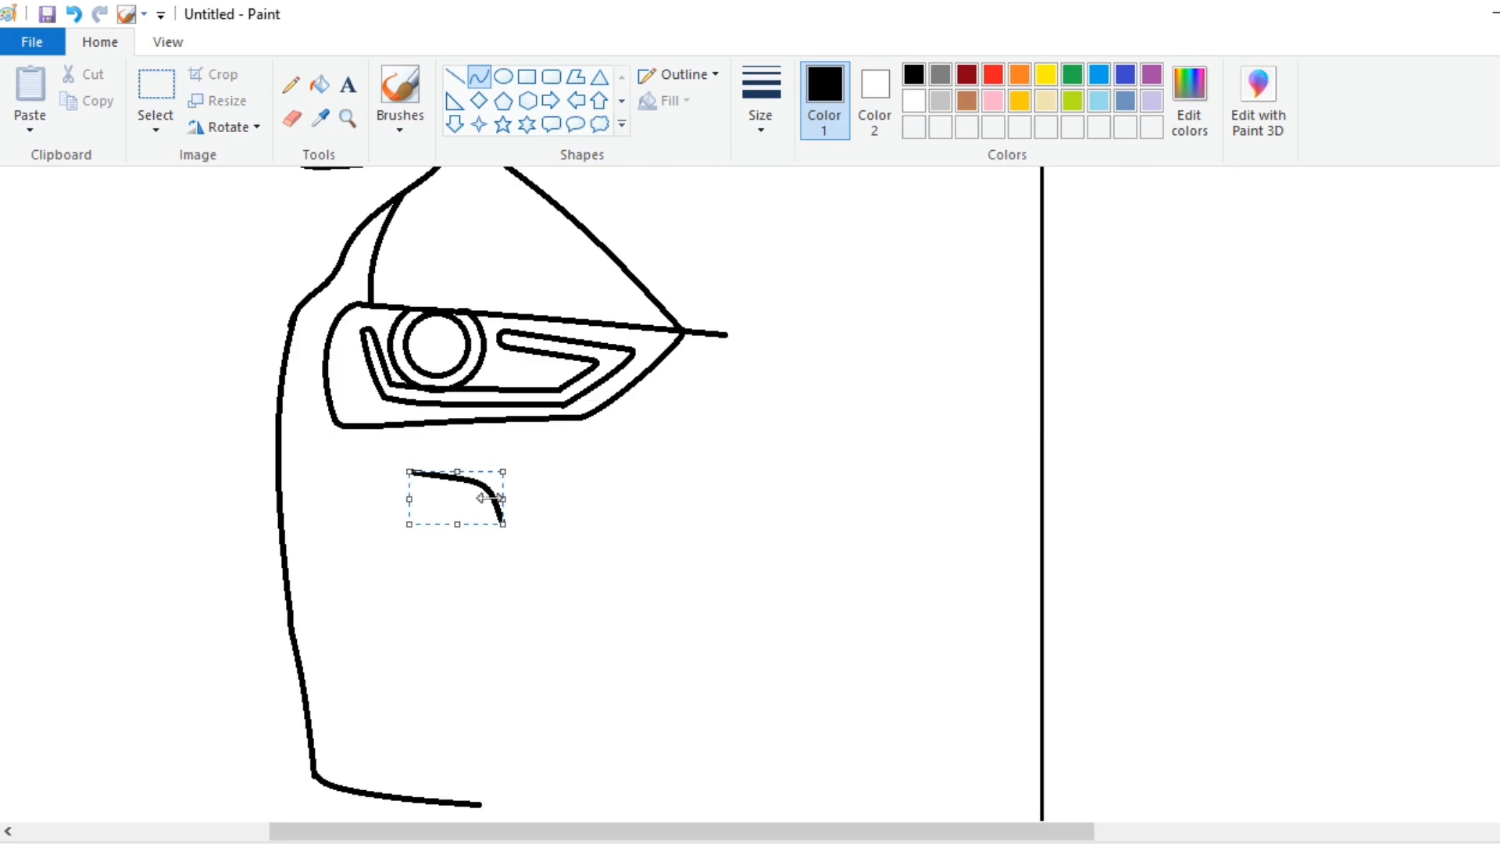
{"action": "left_click", "coordinate": [507, 438]}
{"action": "left_click_drag", "start_coordinate": [396, 471], "coordinate": [423, 498]}
{"action": "left_click_drag", "start_coordinate": [420, 526], "coordinate": [498, 532]}
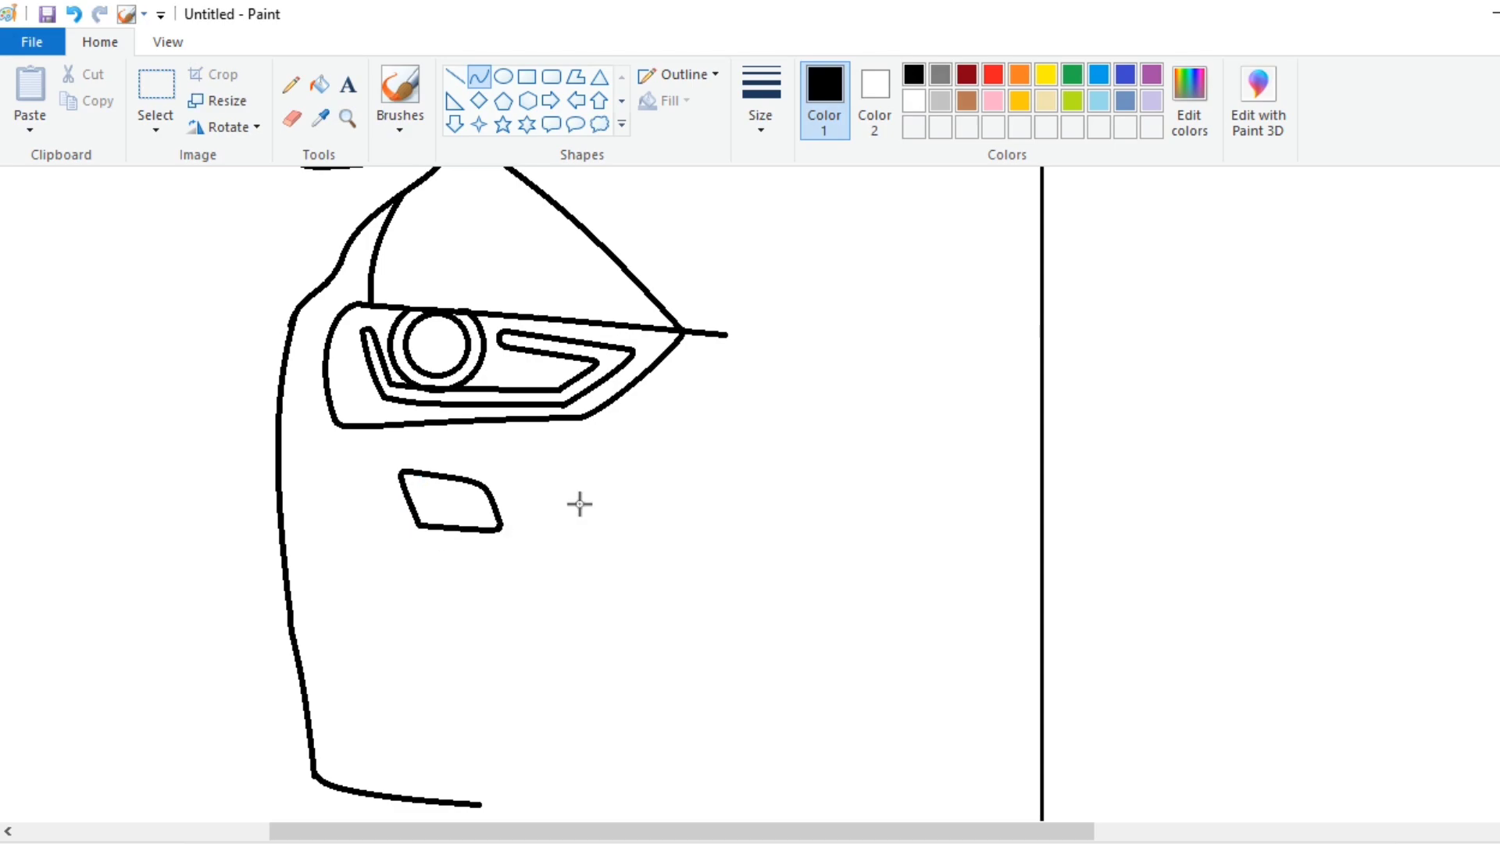
Draw the top edge of the large lower bumper opening, with its inner end curving downward.
{"action": "scroll", "coordinate": [512, 499], "scroll_direction": "down", "scroll_amount": 3}
{"action": "scroll", "coordinate": [589, 573], "scroll_direction": "left", "scroll_amount": 3}
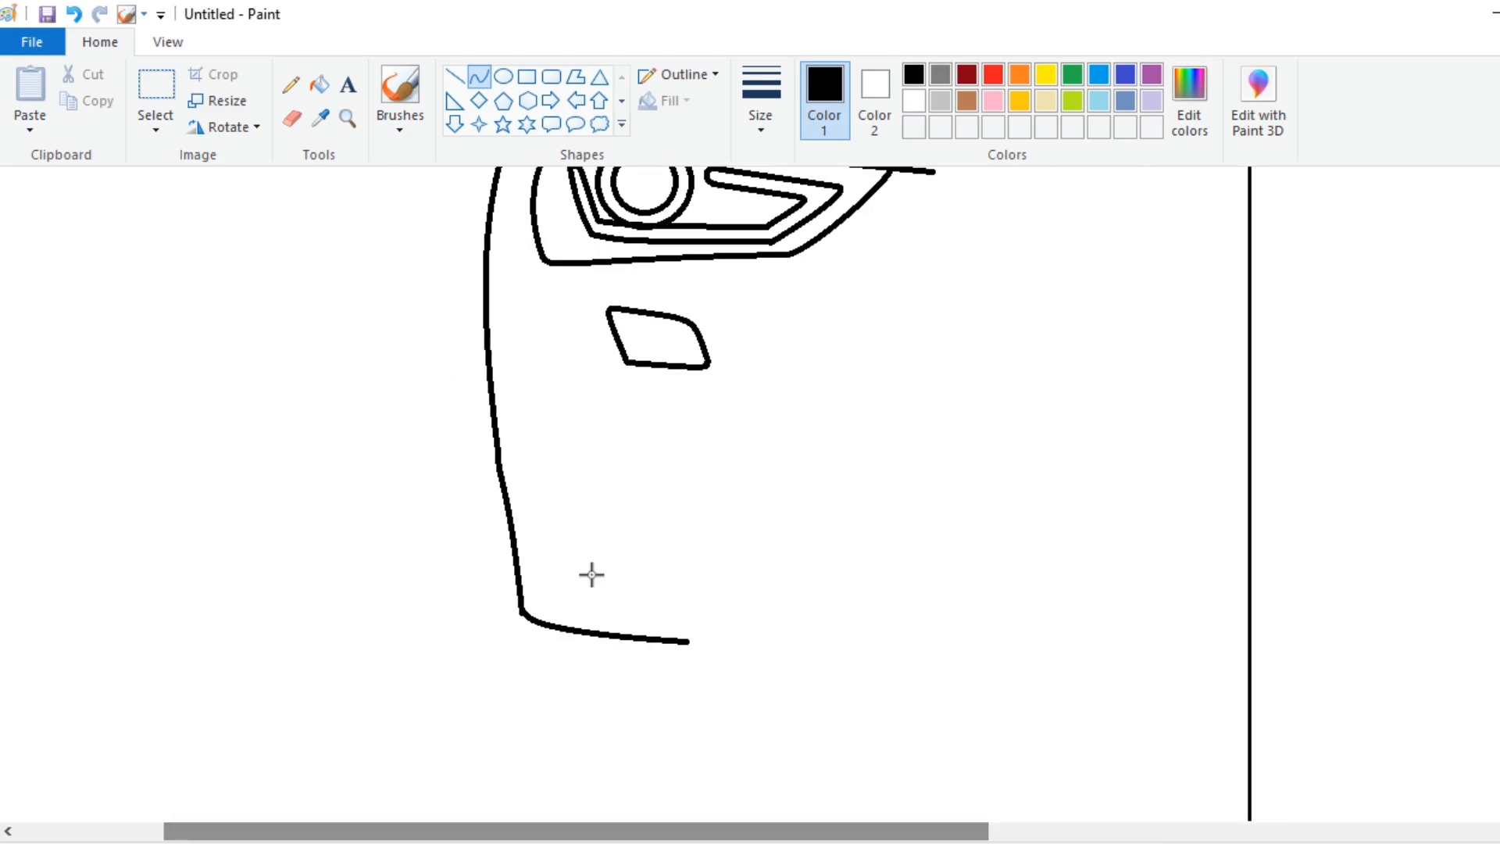
{"action": "mouse_move", "coordinate": [563, 399]}
{"action": "left_mouse_down"}
{"action": "mouse_move", "coordinate": [911, 507]}
{"action": "mouse_move", "coordinate": [843, 392]}
{"action": "mouse_move", "coordinate": [888, 385]}
{"action": "mouse_move", "coordinate": [868, 385]}
{"action": "left_mouse_up"}
{"action": "left_click", "coordinate": [570, 399]}
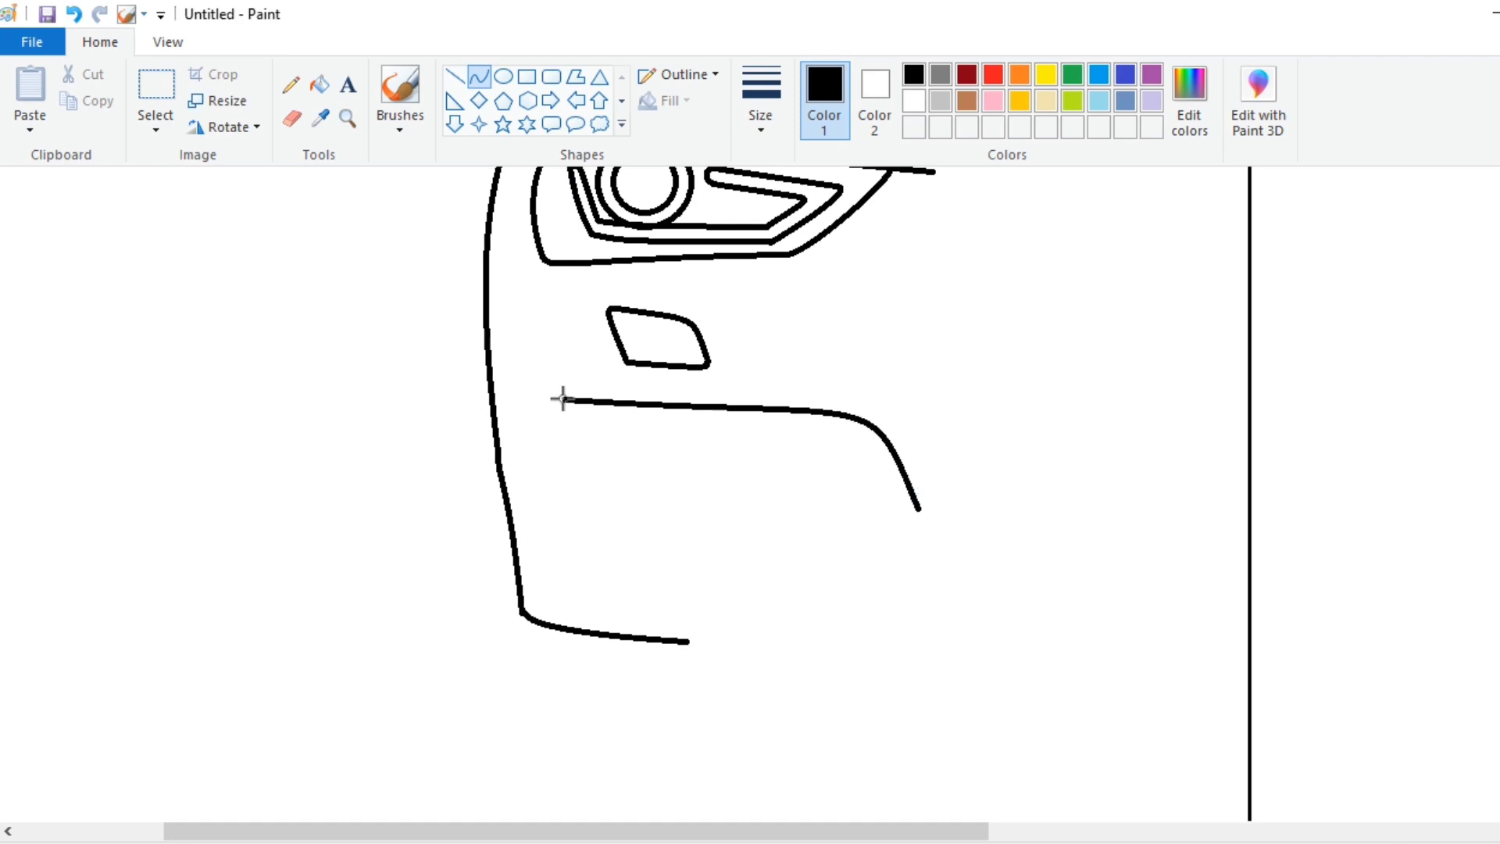
Draw the outer side of the lower bumper opening with a rounded upper corner, and adjust its width and height.
{"action": "mouse_move", "coordinate": [562, 399]}
{"action": "left_mouse_down"}
{"action": "mouse_move", "coordinate": [542, 560]}
{"action": "mouse_move", "coordinate": [555, 559]}
{"action": "left_mouse_up"}
{"action": "left_click_drag", "start_coordinate": [553, 401], "coordinate": [512, 382]}
{"action": "left_click", "coordinate": [528, 480]}
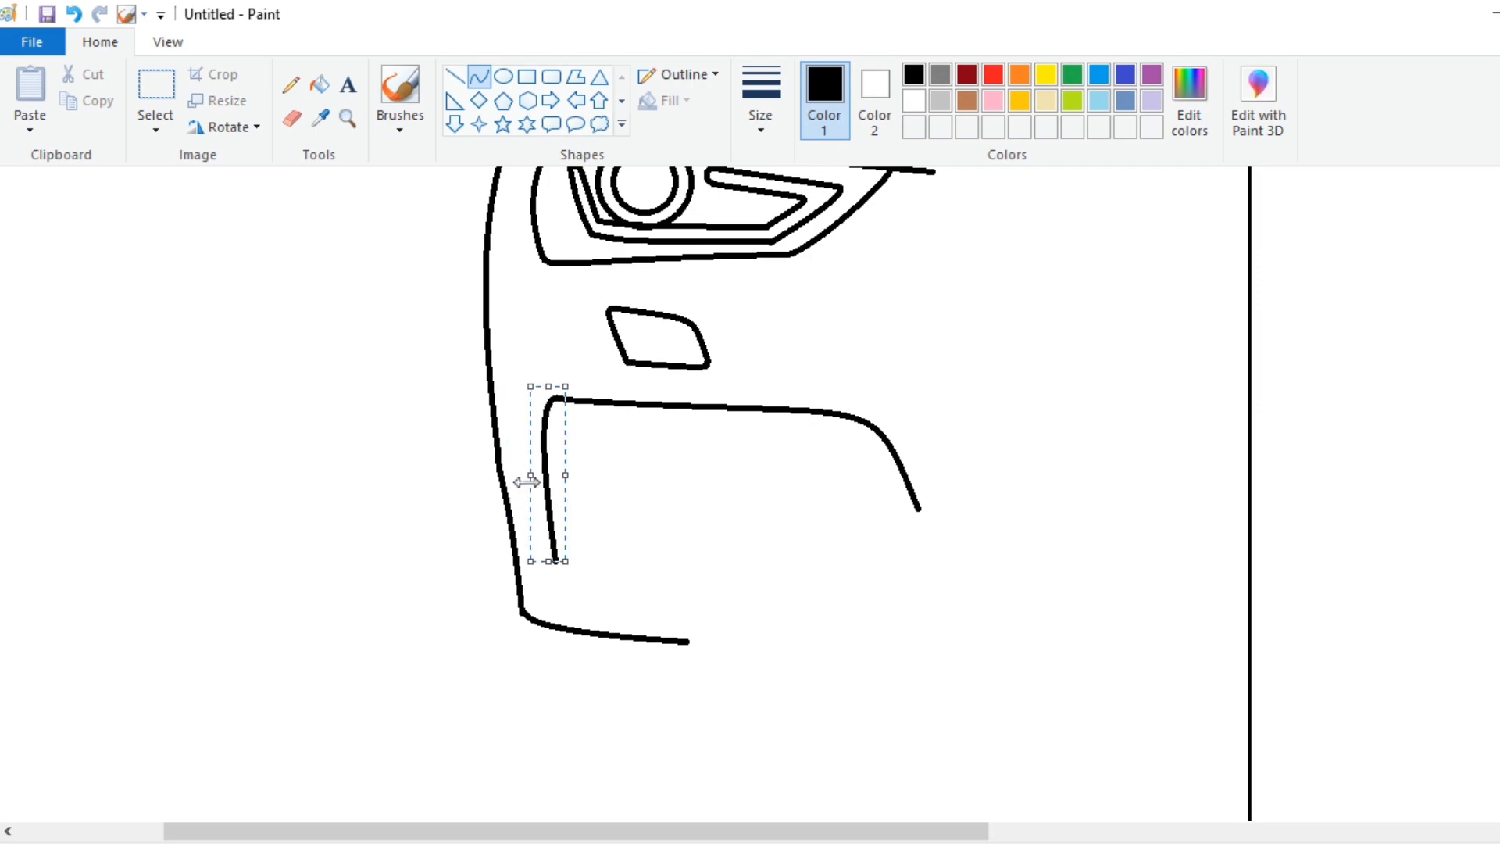
{"action": "left_click_drag", "start_coordinate": [528, 478], "coordinate": [521, 478]}
{"action": "left_click_drag", "start_coordinate": [549, 561], "coordinate": [551, 532]}
{"action": "left_click_drag", "start_coordinate": [521, 386], "coordinate": [518, 385]}
{"action": "left_click", "coordinate": [680, 464]}
Close the lower bumper opening with a rounded outer corner, a bottom edge and a slanted edge up to the inner tip.
{"action": "left_click_drag", "start_coordinate": [552, 533], "coordinate": [766, 561]}
{"action": "left_click_drag", "start_coordinate": [569, 544], "coordinate": [562, 549]}
{"action": "left_click", "coordinate": [556, 551]}
{"action": "left_click", "coordinate": [700, 471]}
{"action": "left_click_drag", "start_coordinate": [764, 561], "coordinate": [918, 510]}
{"action": "left_click_drag", "start_coordinate": [795, 553], "coordinate": [800, 563]}
{"action": "left_click", "coordinate": [806, 560]}
{"action": "left_click", "coordinate": [995, 492]}
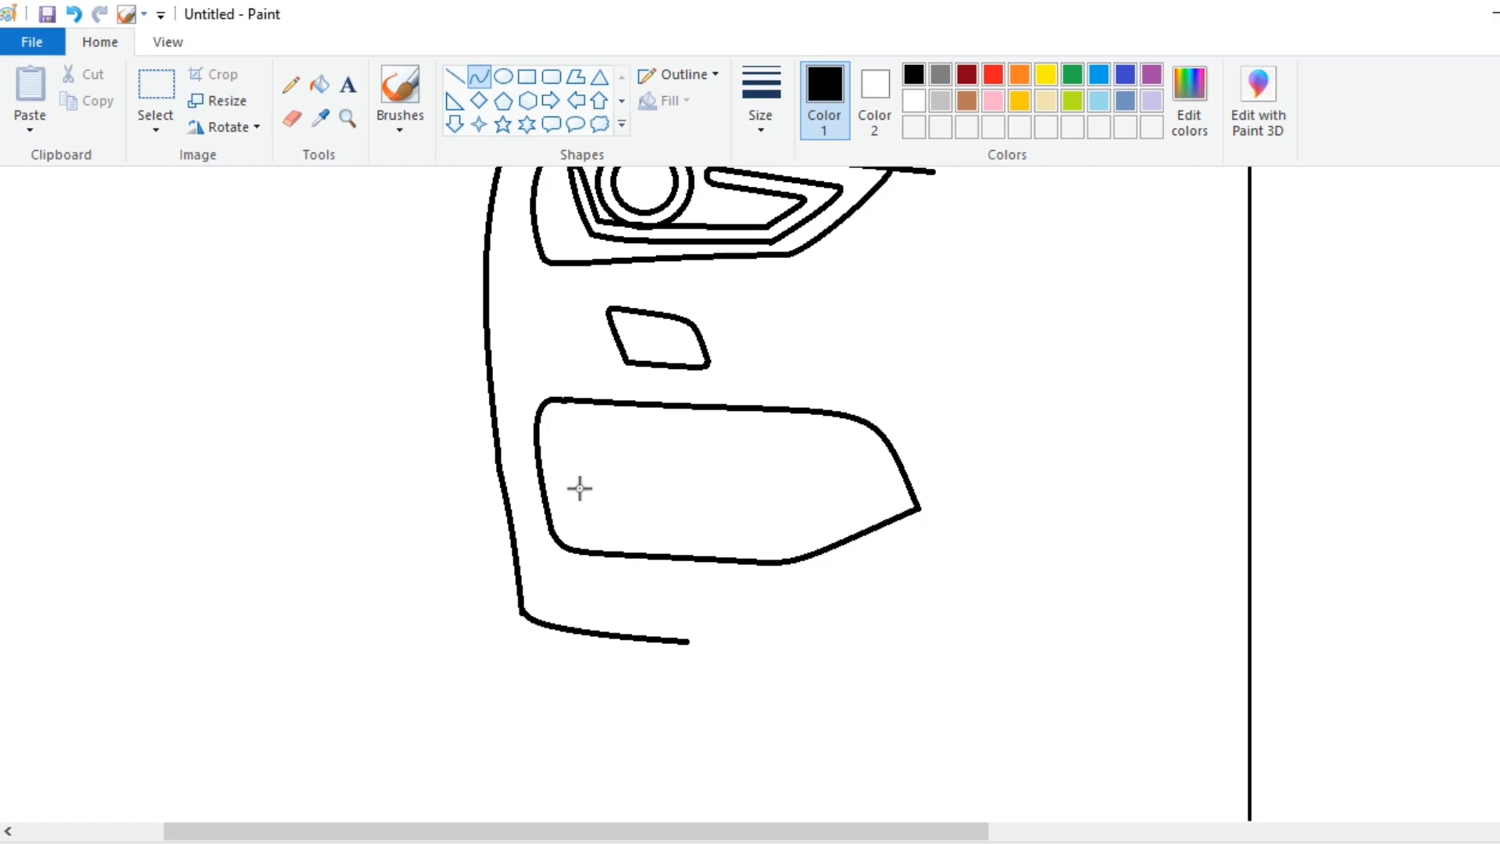
Draw a second, smaller contour inside the lower bumper opening, following its outline all the way around.
{"action": "mouse_move", "coordinate": [564, 419]}
{"action": "left_mouse_down"}
{"action": "mouse_move", "coordinate": [880, 473]}
{"action": "mouse_move", "coordinate": [857, 425]}
{"action": "left_mouse_up"}
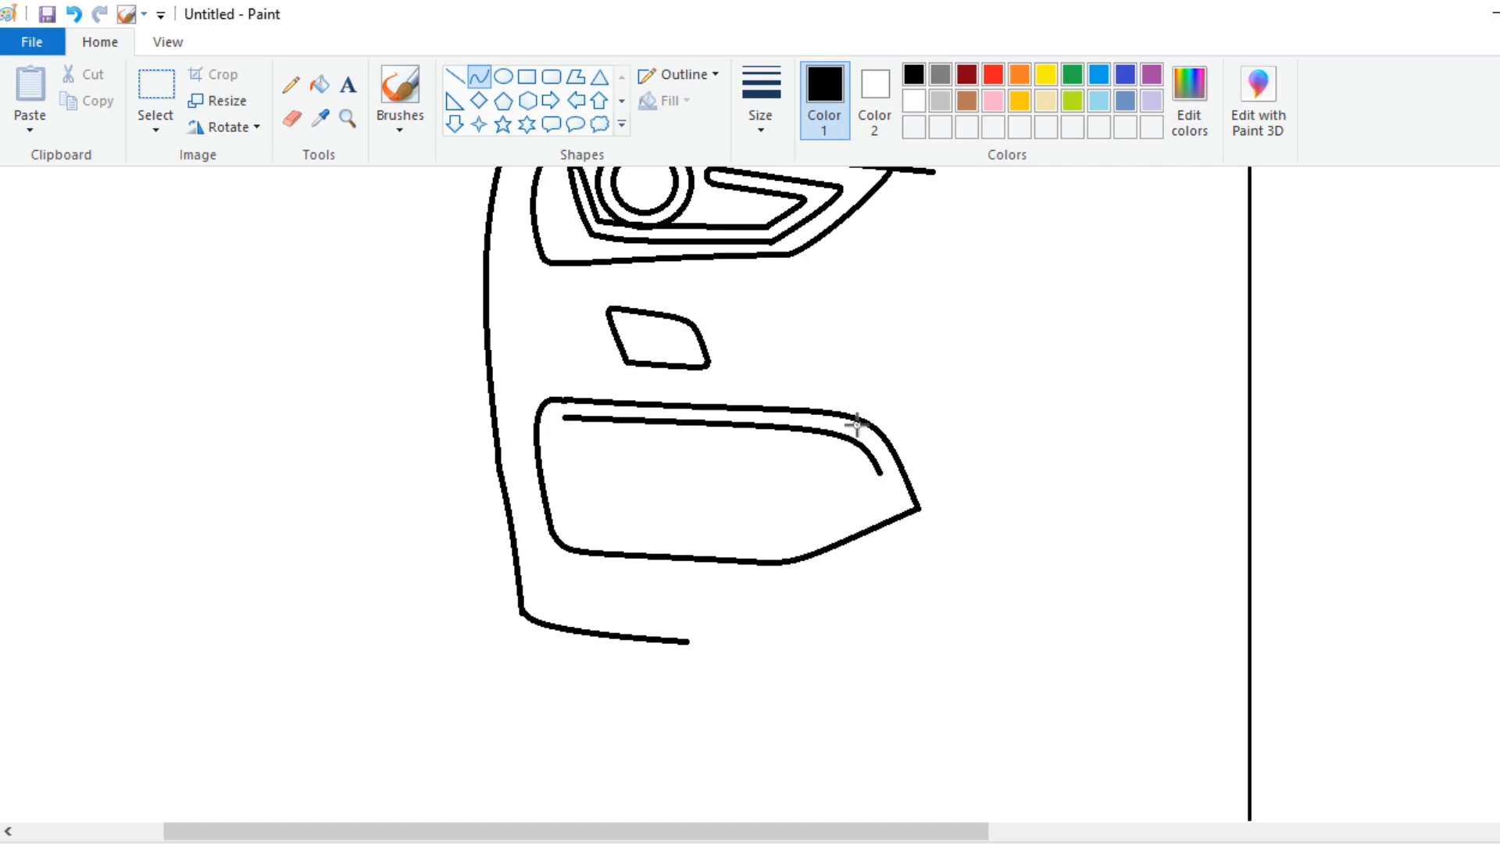
{"action": "left_click_drag", "start_coordinate": [568, 492], "coordinate": [577, 533]}
{"action": "left_click_drag", "start_coordinate": [566, 477], "coordinate": [556, 468]}
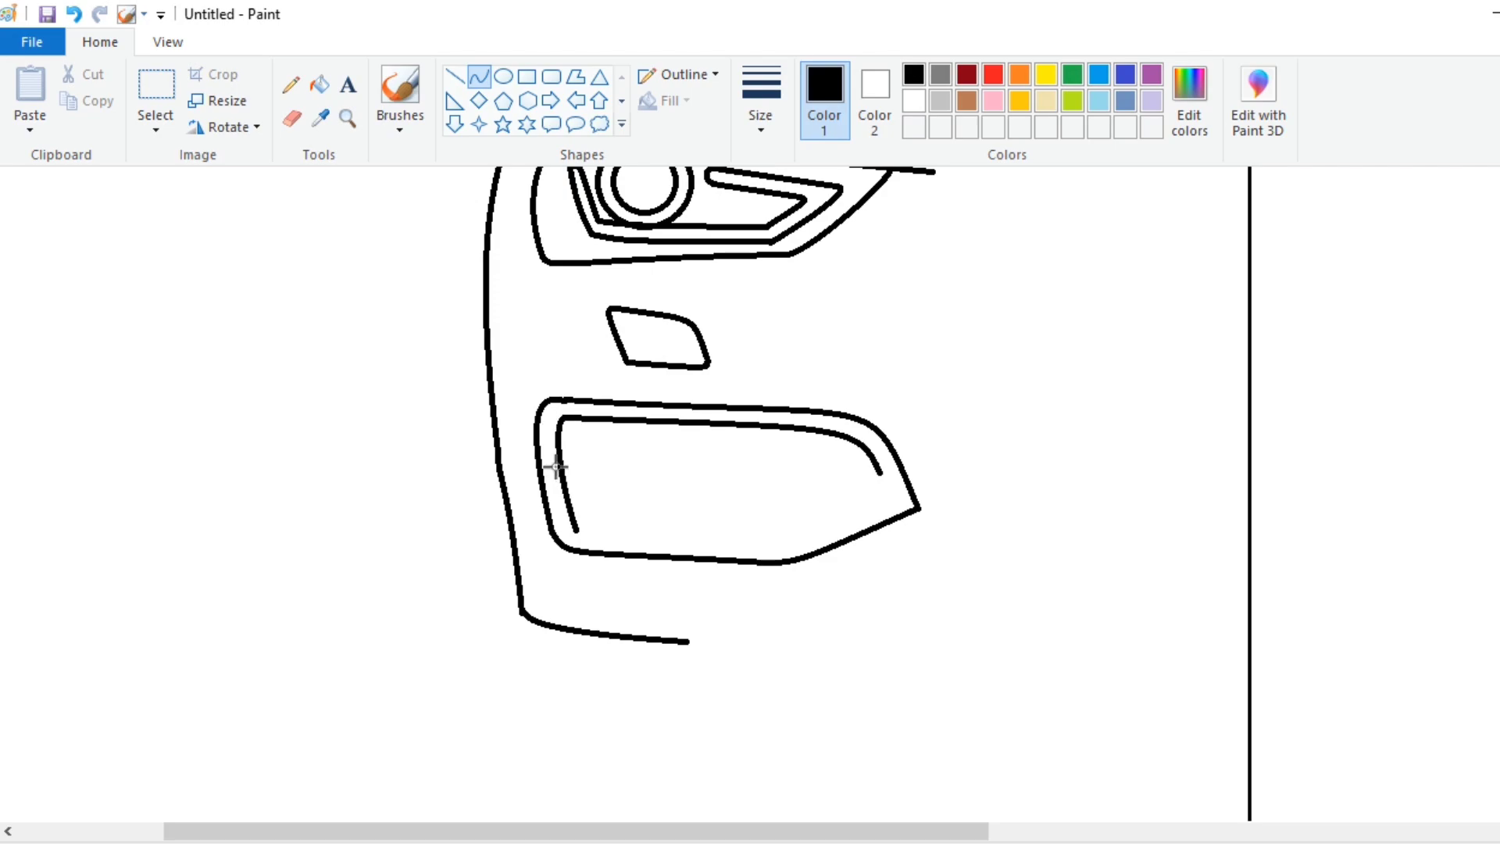
{"action": "mouse_move", "coordinate": [576, 530]}
{"action": "left_mouse_down"}
{"action": "mouse_move", "coordinate": [769, 549]}
{"action": "mouse_move", "coordinate": [582, 541]}
{"action": "left_mouse_up"}
{"action": "left_click", "coordinate": [582, 540]}
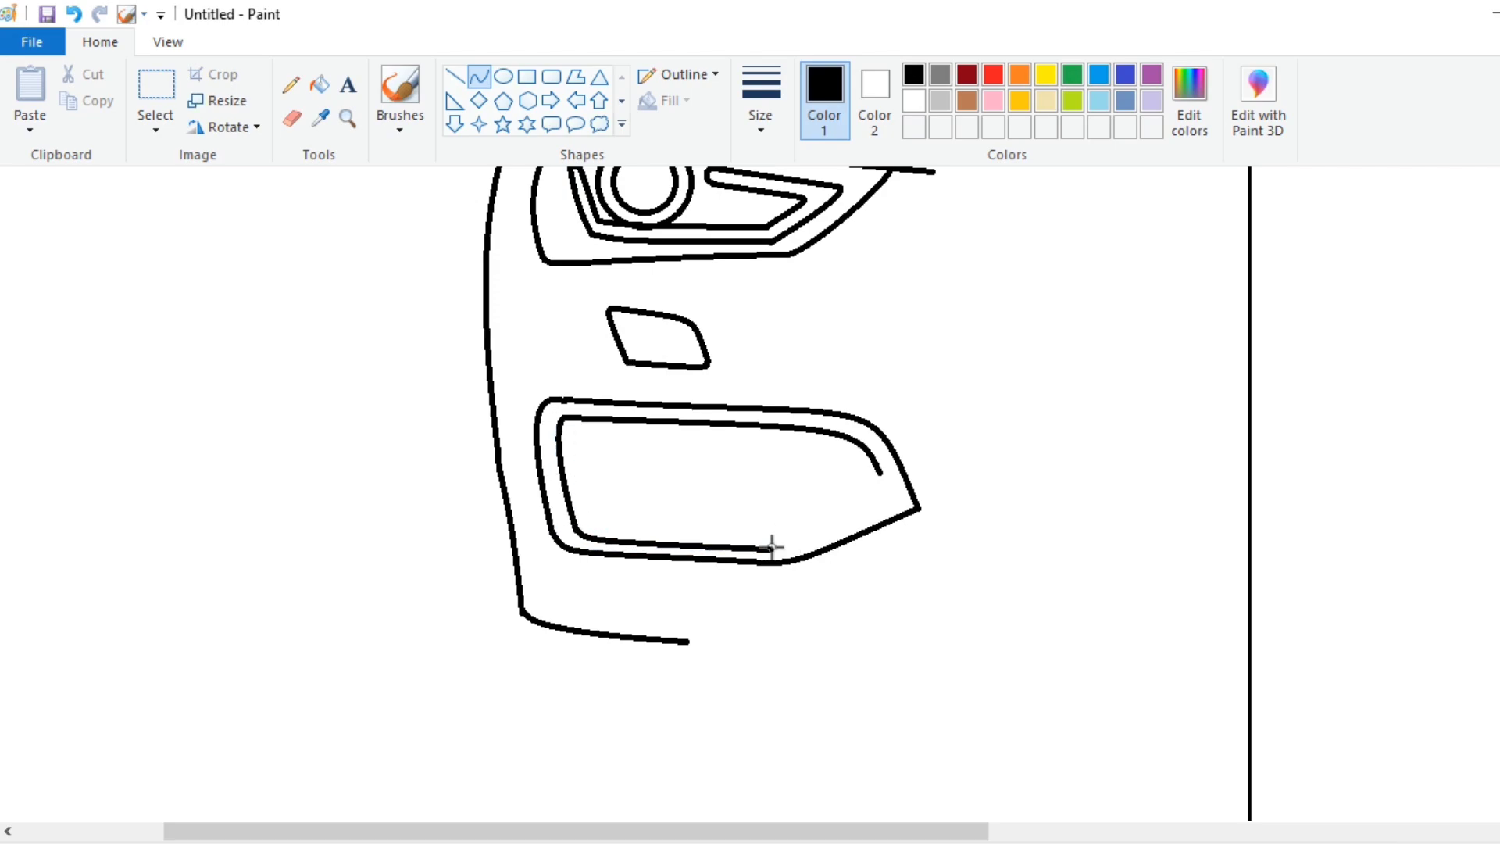
{"action": "left_click_drag", "start_coordinate": [769, 548], "coordinate": [893, 494]}
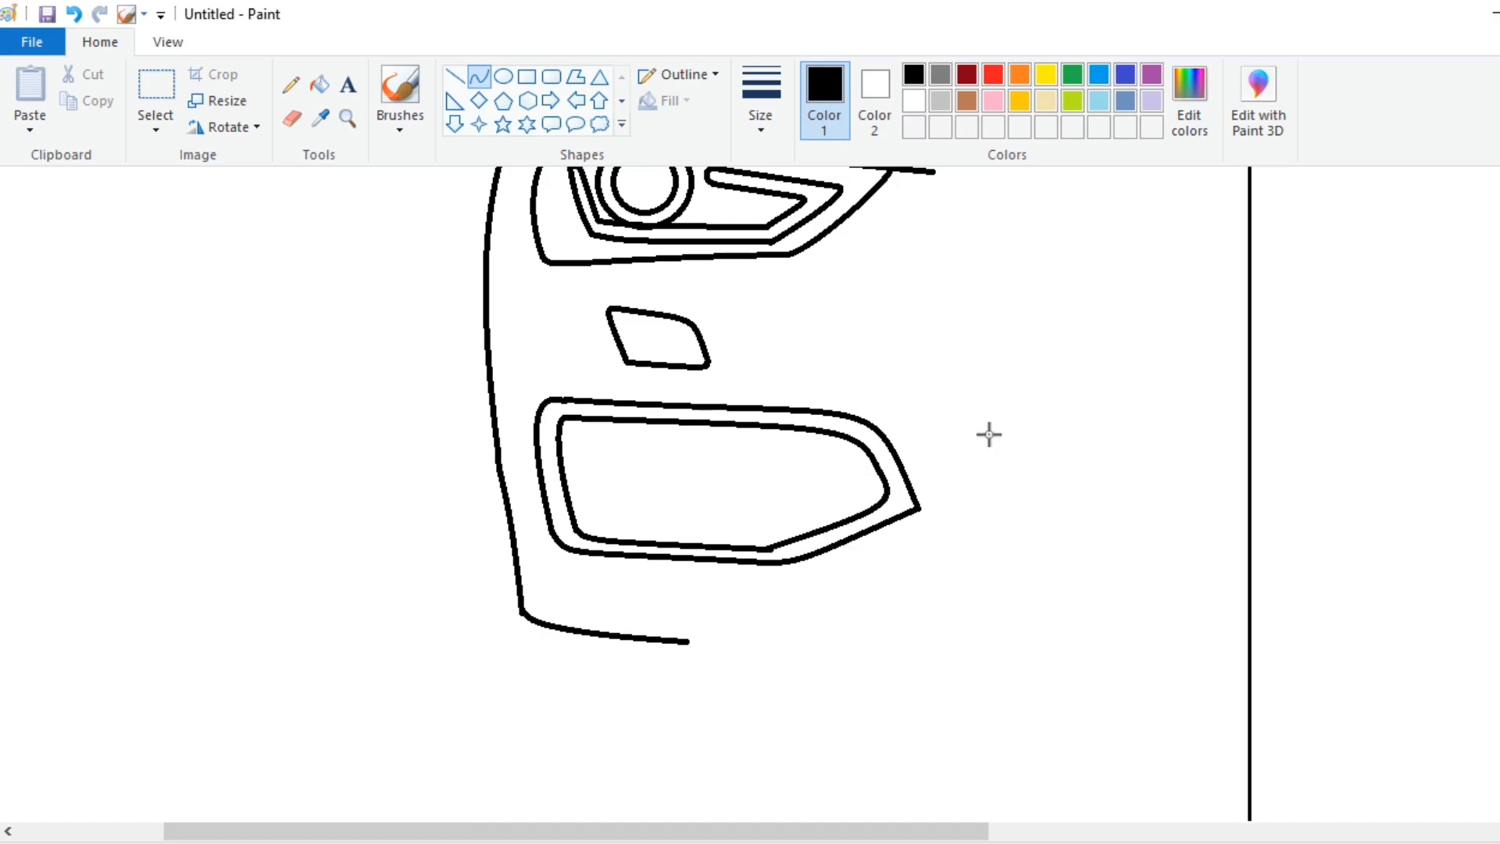
Draw a straight dividing line across the inner contour of the lower bumper opening, ending at its inner tip.
{"action": "left_click", "coordinate": [455, 77]}
{"action": "mouse_move", "coordinate": [564, 466]}
{"action": "left_mouse_down"}
{"action": "mouse_move", "coordinate": [887, 493]}
{"action": "mouse_move", "coordinate": [565, 480]}
{"action": "left_mouse_up"}
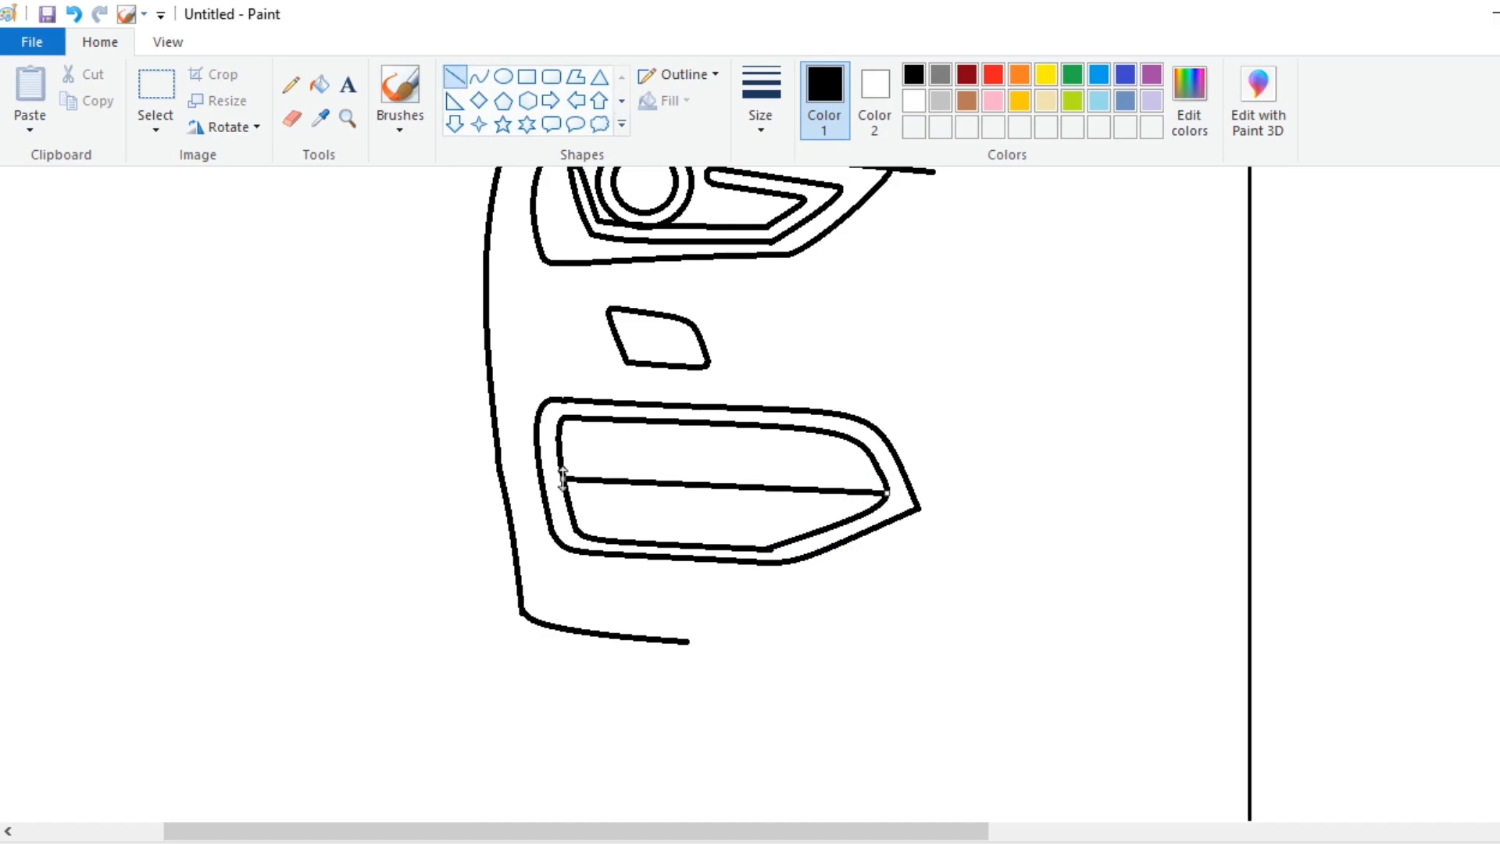
Level the dividing line in the lower bumper opening and add two parallel slanted struts above it.
{"action": "left_click_drag", "start_coordinate": [887, 493], "coordinate": [888, 490]}
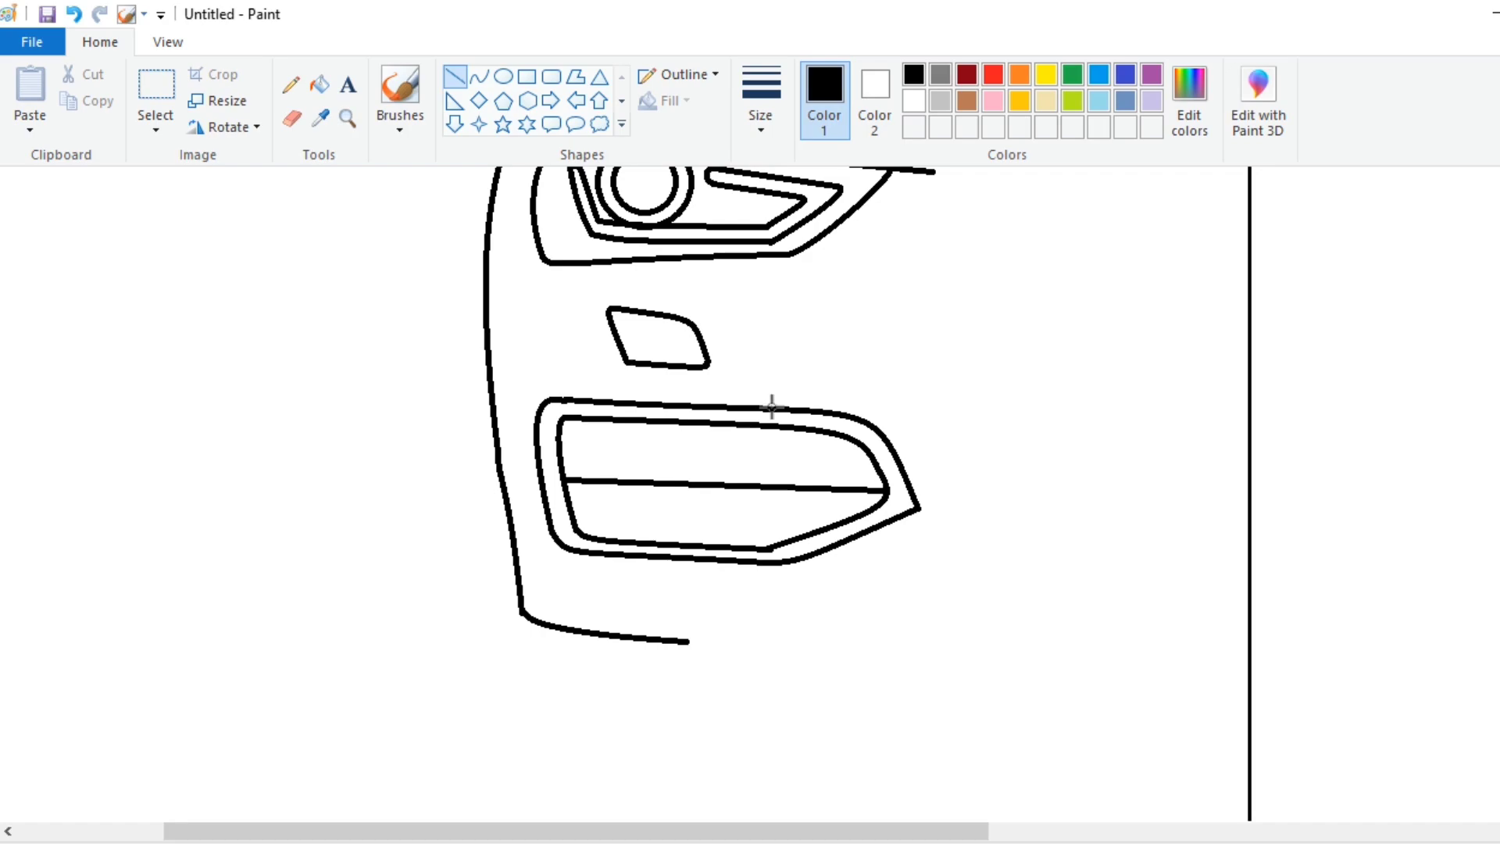
{"action": "left_click_drag", "start_coordinate": [703, 425], "coordinate": [723, 482]}
{"action": "left_click_drag", "start_coordinate": [709, 426], "coordinate": [732, 481]}
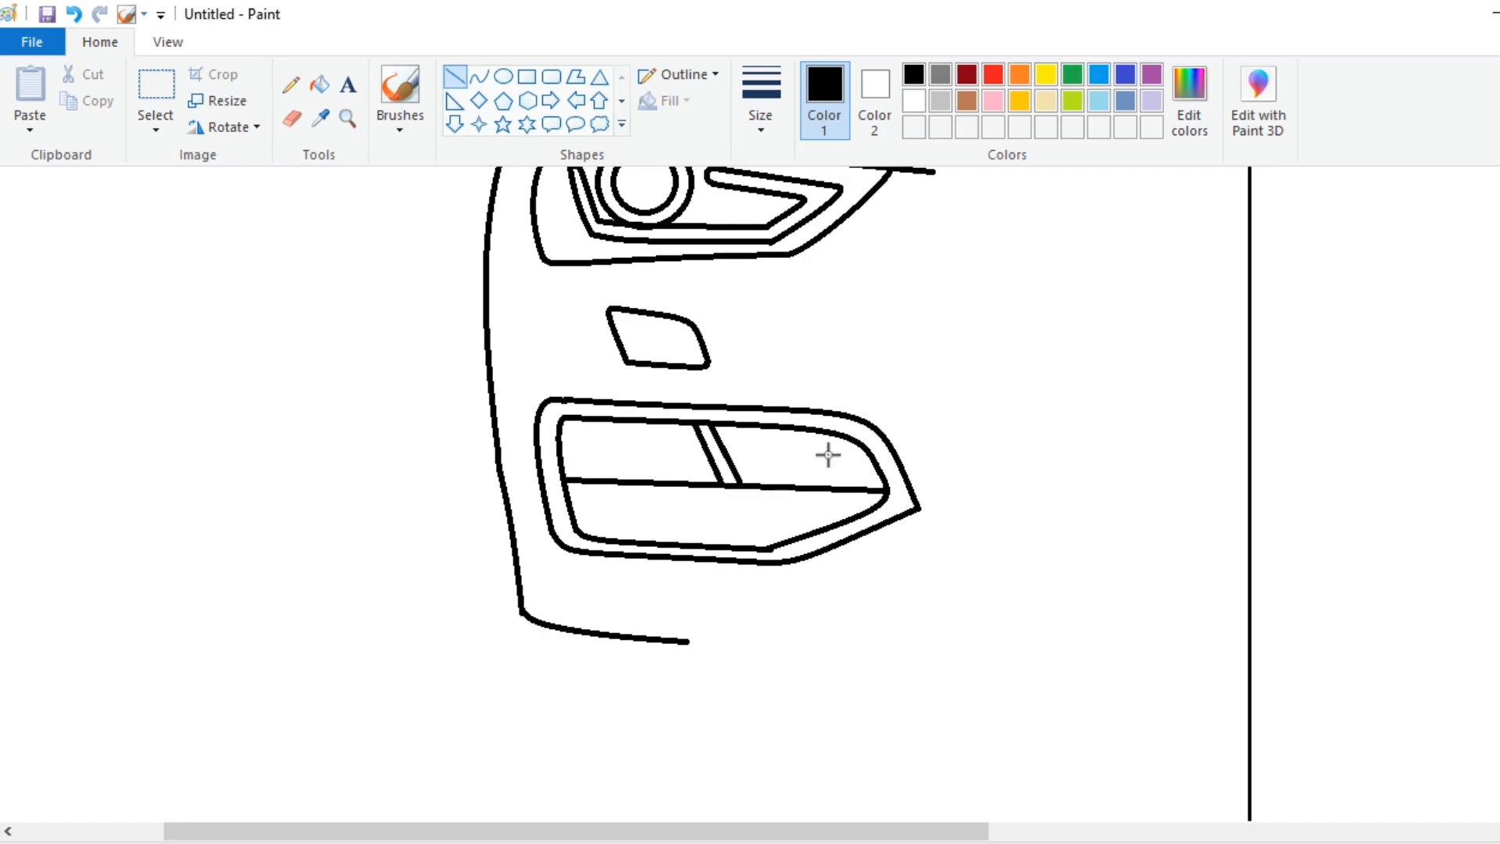
Draw a curve from the car's outer side down to the upper outer corner of the lower bumper opening.
{"action": "left_click", "coordinate": [479, 76]}
{"action": "mouse_move", "coordinate": [496, 318]}
{"action": "left_mouse_down"}
{"action": "mouse_move", "coordinate": [544, 402]}
{"action": "mouse_move", "coordinate": [510, 380]}
{"action": "mouse_move", "coordinate": [502, 398]}
{"action": "mouse_move", "coordinate": [488, 304]}
{"action": "left_mouse_up"}
{"action": "left_click", "coordinate": [632, 342]}
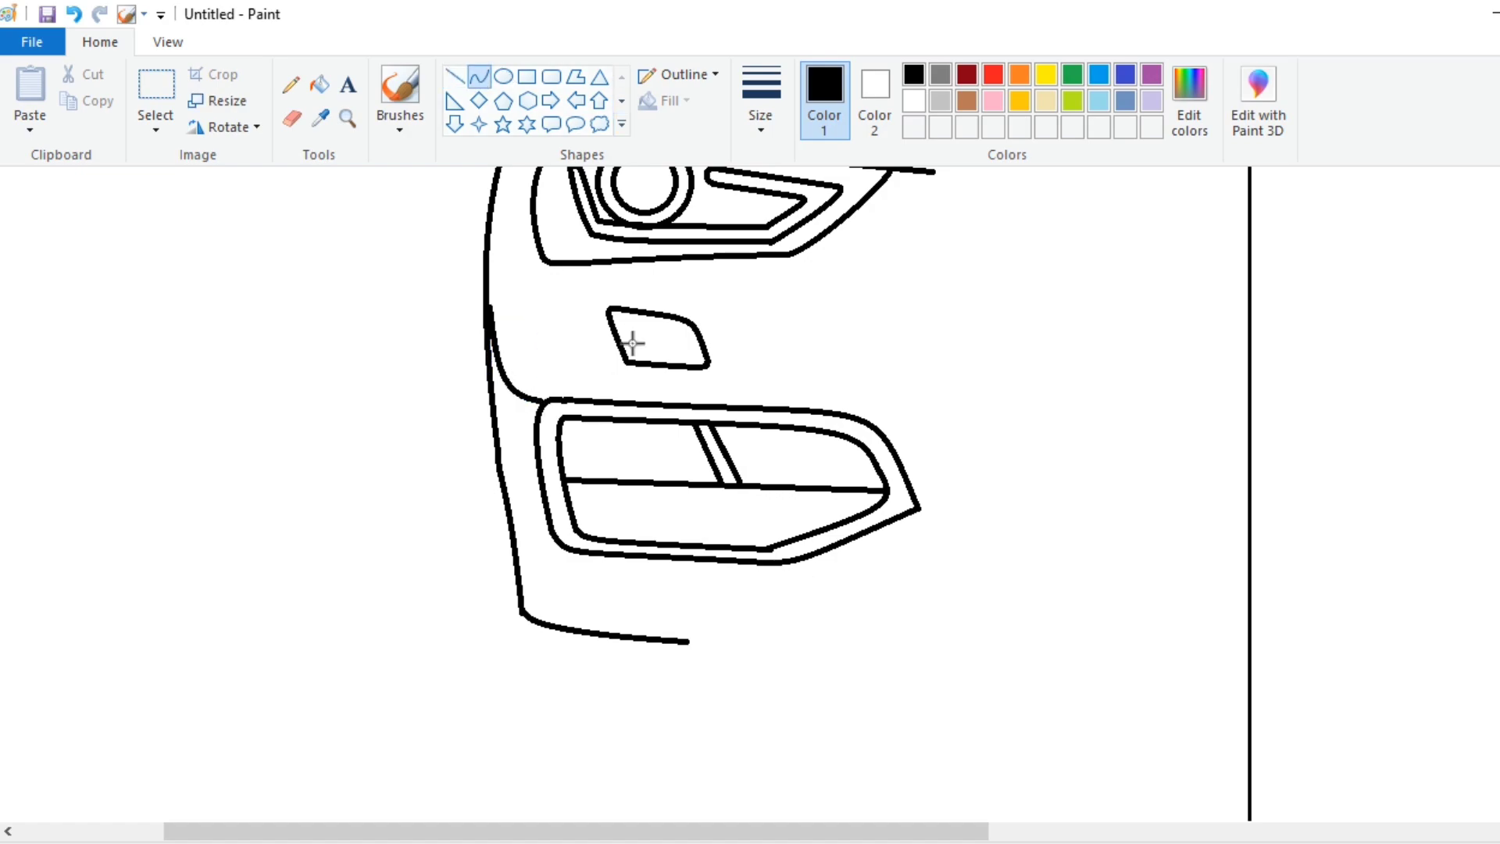
Draw the tyre outline below the bumper, from the car's outer side around a rounded lower corner and back up to the bumper edge.
{"action": "left_click", "coordinate": [167, 42]}
{"action": "left_click", "coordinate": [88, 93]}
{"action": "scroll", "coordinate": [811, 442], "scroll_direction": "up", "scroll_amount": 1}
{"action": "scroll", "coordinate": [811, 445], "scroll_direction": "down", "scroll_amount": 5}
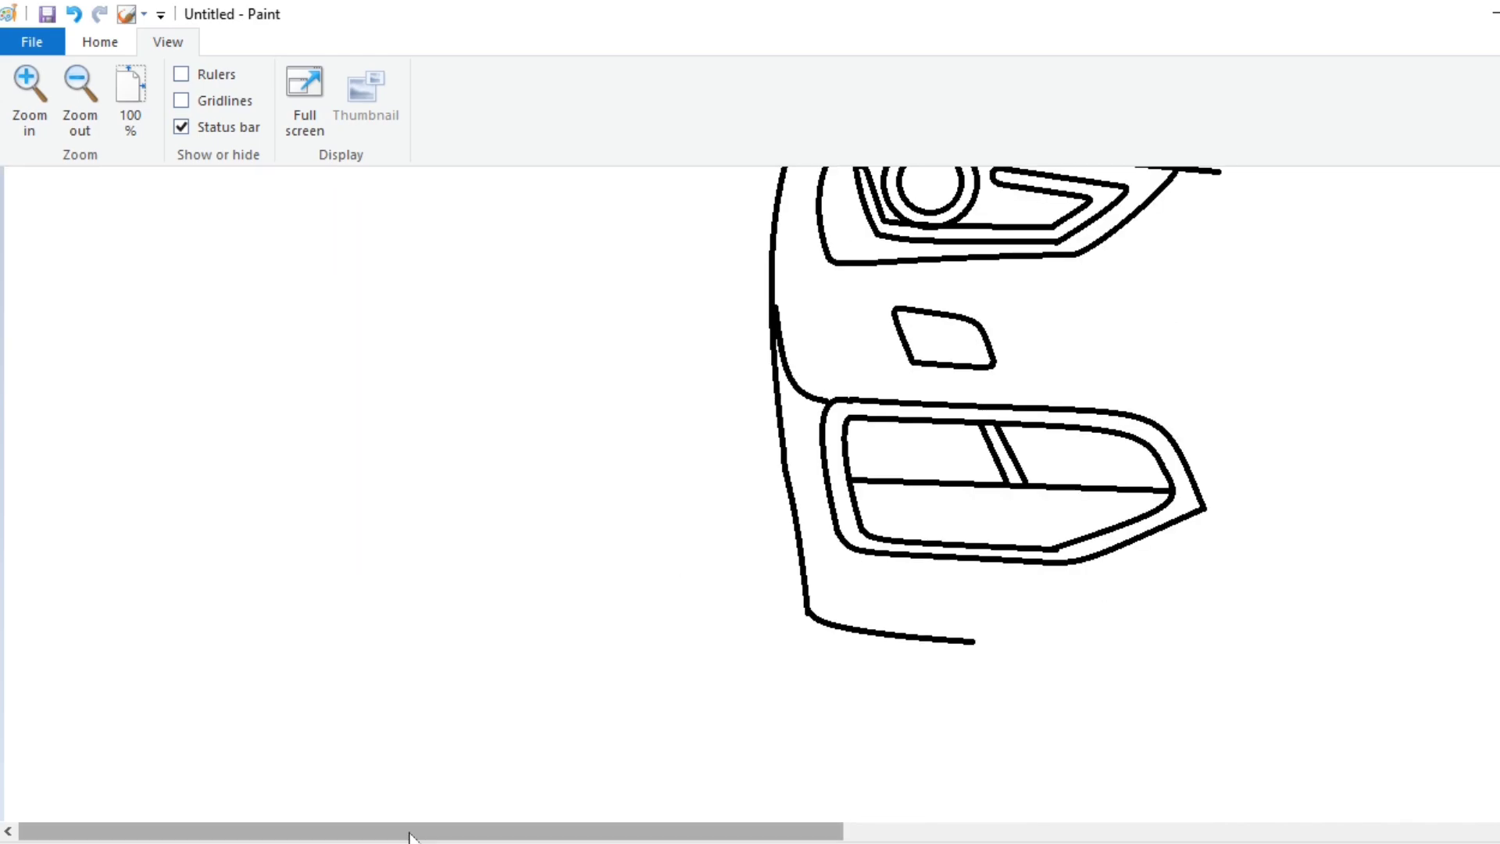
{"action": "left_click_drag", "start_coordinate": [410, 833], "coordinate": [618, 834]}
{"action": "left_click", "coordinate": [100, 42]}
{"action": "mouse_move", "coordinate": [368, 396]}
{"action": "left_mouse_down"}
{"action": "mouse_move", "coordinate": [397, 658]}
{"action": "mouse_move", "coordinate": [370, 655]}
{"action": "mouse_move", "coordinate": [625, 673]}
{"action": "left_mouse_up"}
{"action": "left_click_drag", "start_coordinate": [459, 668], "coordinate": [483, 672]}
{"action": "left_click", "coordinate": [527, 680]}
{"action": "left_click_drag", "start_coordinate": [624, 673], "coordinate": [671, 647]}
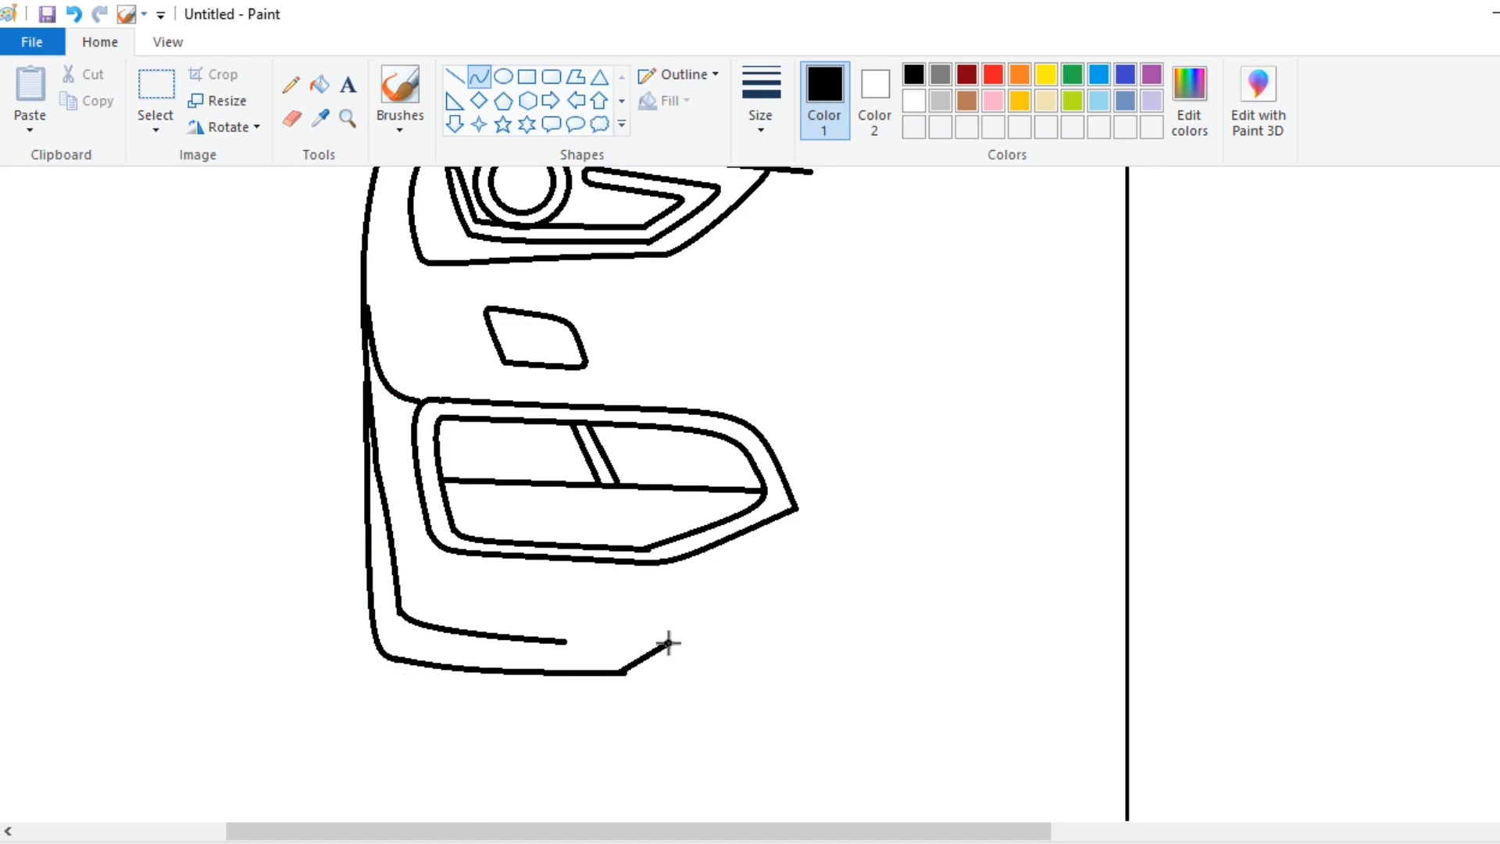
{"action": "left_click", "coordinate": [663, 671]}
Extend the bumper's bottom edge horizontally to the vertical centre line.
{"action": "left_click_drag", "start_coordinate": [634, 641], "coordinate": [1128, 641]}
{"action": "left_click_drag", "start_coordinate": [851, 652], "coordinate": [836, 639]}
{"action": "left_click", "coordinate": [913, 743]}
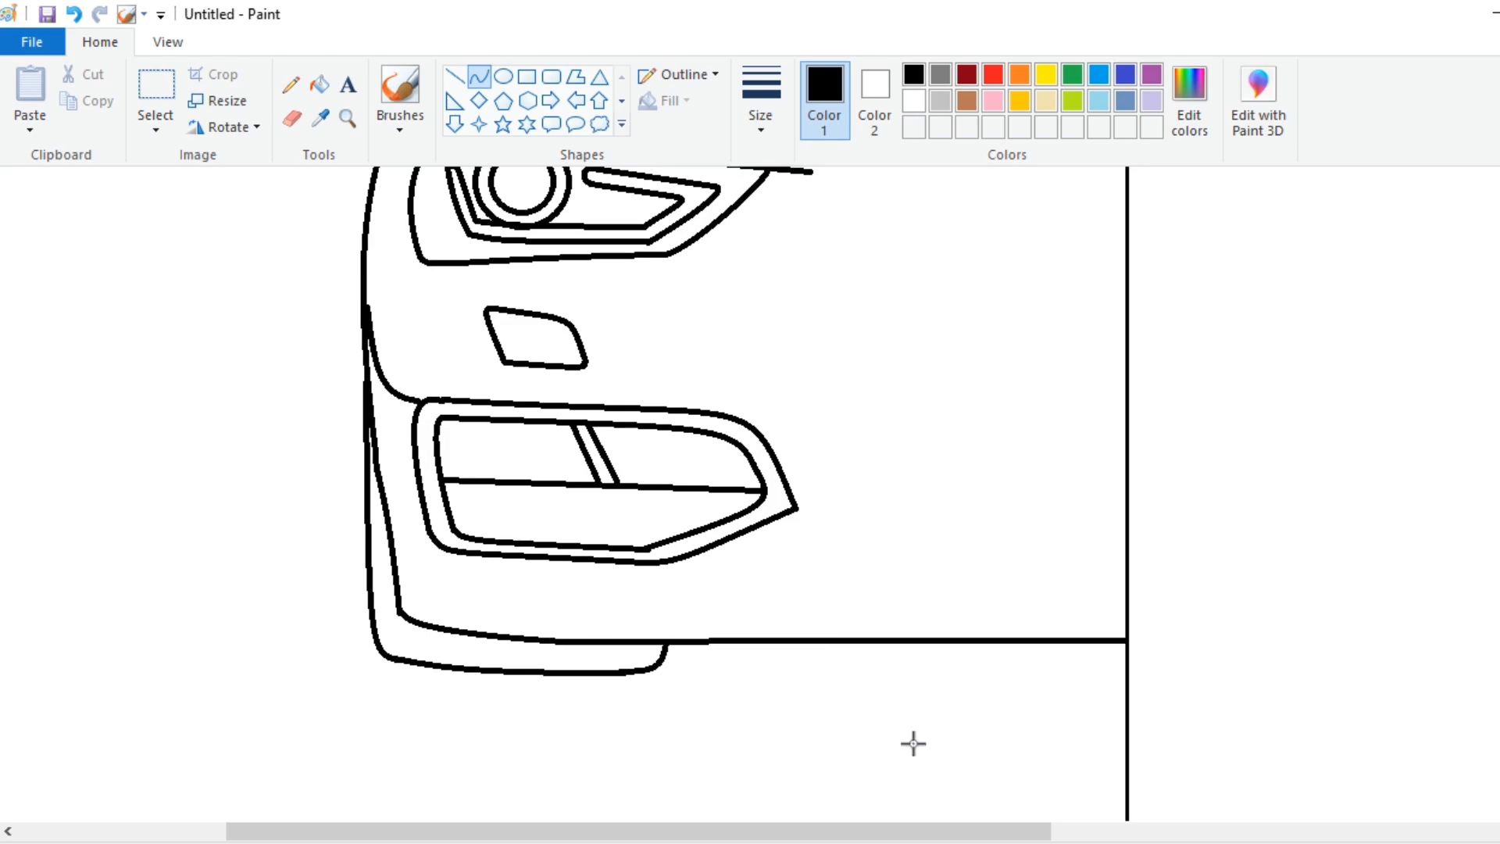
Draw a bumper crease below the lower opening, from the outer side inward, curving up and running level to the centre line.
{"action": "left_click", "coordinate": [168, 41]}
{"action": "left_click", "coordinate": [131, 98]}
{"action": "left_click", "coordinate": [29, 97]}
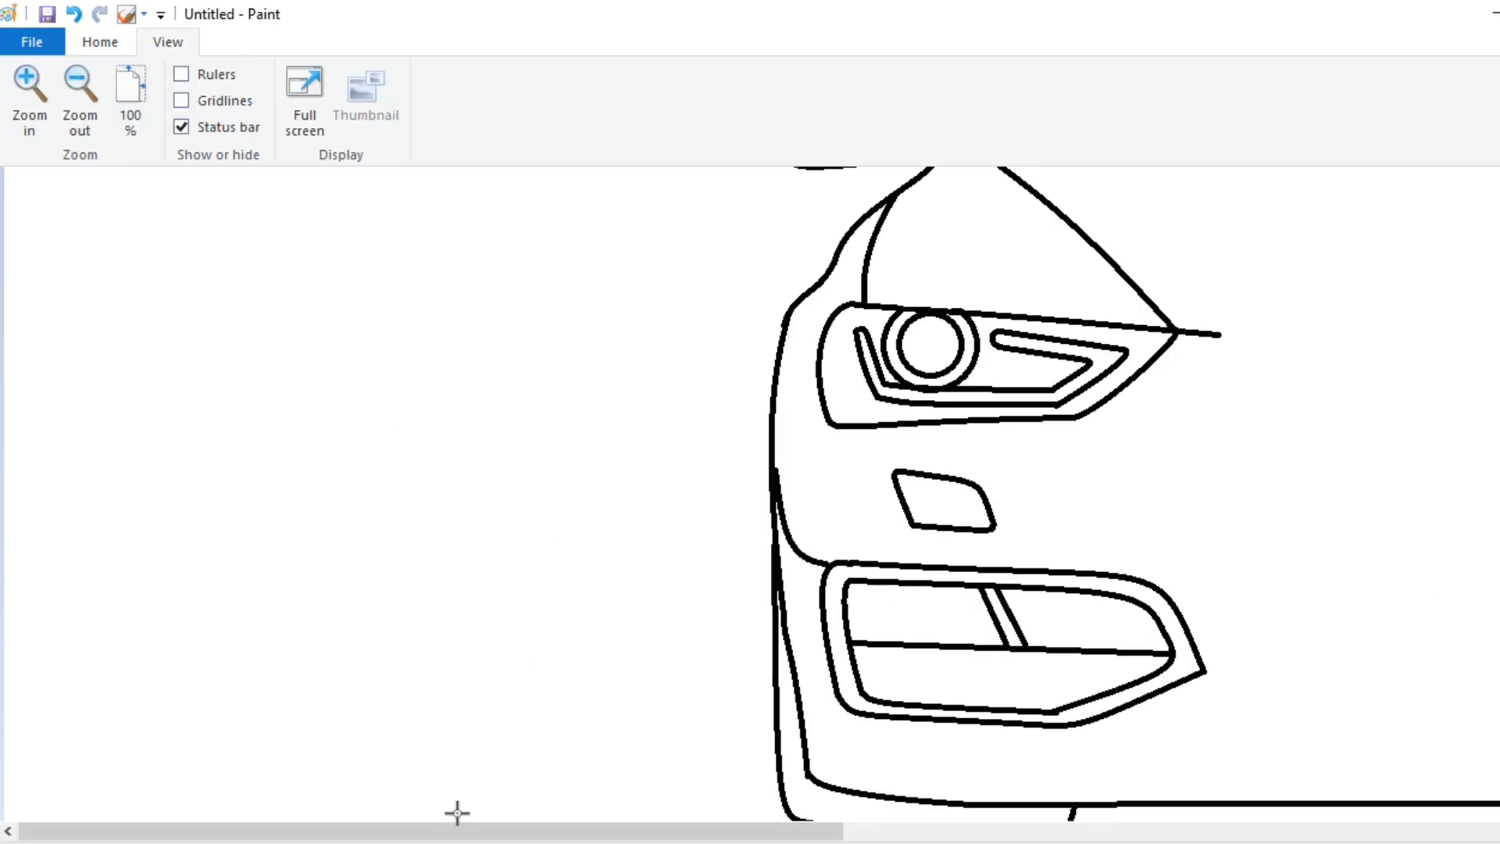
{"action": "scroll", "coordinate": [336, 547], "scroll_direction": "right", "scroll_amount": 5}
{"action": "left_click_drag", "start_coordinate": [252, 551], "coordinate": [618, 582]}
{"action": "left_click_drag", "start_coordinate": [414, 572], "coordinate": [325, 583]}
{"action": "left_click_drag", "start_coordinate": [620, 582], "coordinate": [795, 538]}
{"action": "mouse_move", "coordinate": [687, 566]}
{"action": "left_mouse_down"}
{"action": "mouse_move", "coordinate": [643, 582]}
{"action": "mouse_move", "coordinate": [675, 540]}
{"action": "left_mouse_up"}
{"action": "left_click_drag", "start_coordinate": [797, 538], "coordinate": [991, 538]}
Draw a lower branch from the bend of the bumper crease, curving down and running level to the centre line.
{"action": "left_click", "coordinate": [100, 42]}
{"action": "left_click", "coordinate": [459, 80]}
{"action": "left_click", "coordinate": [480, 81]}
{"action": "left_click_drag", "start_coordinate": [620, 583], "coordinate": [773, 608]}
{"action": "left_click_drag", "start_coordinate": [699, 601], "coordinate": [679, 609]}
{"action": "left_click", "coordinate": [679, 609]}
{"action": "left_click_drag", "start_coordinate": [774, 608], "coordinate": [800, 609]}
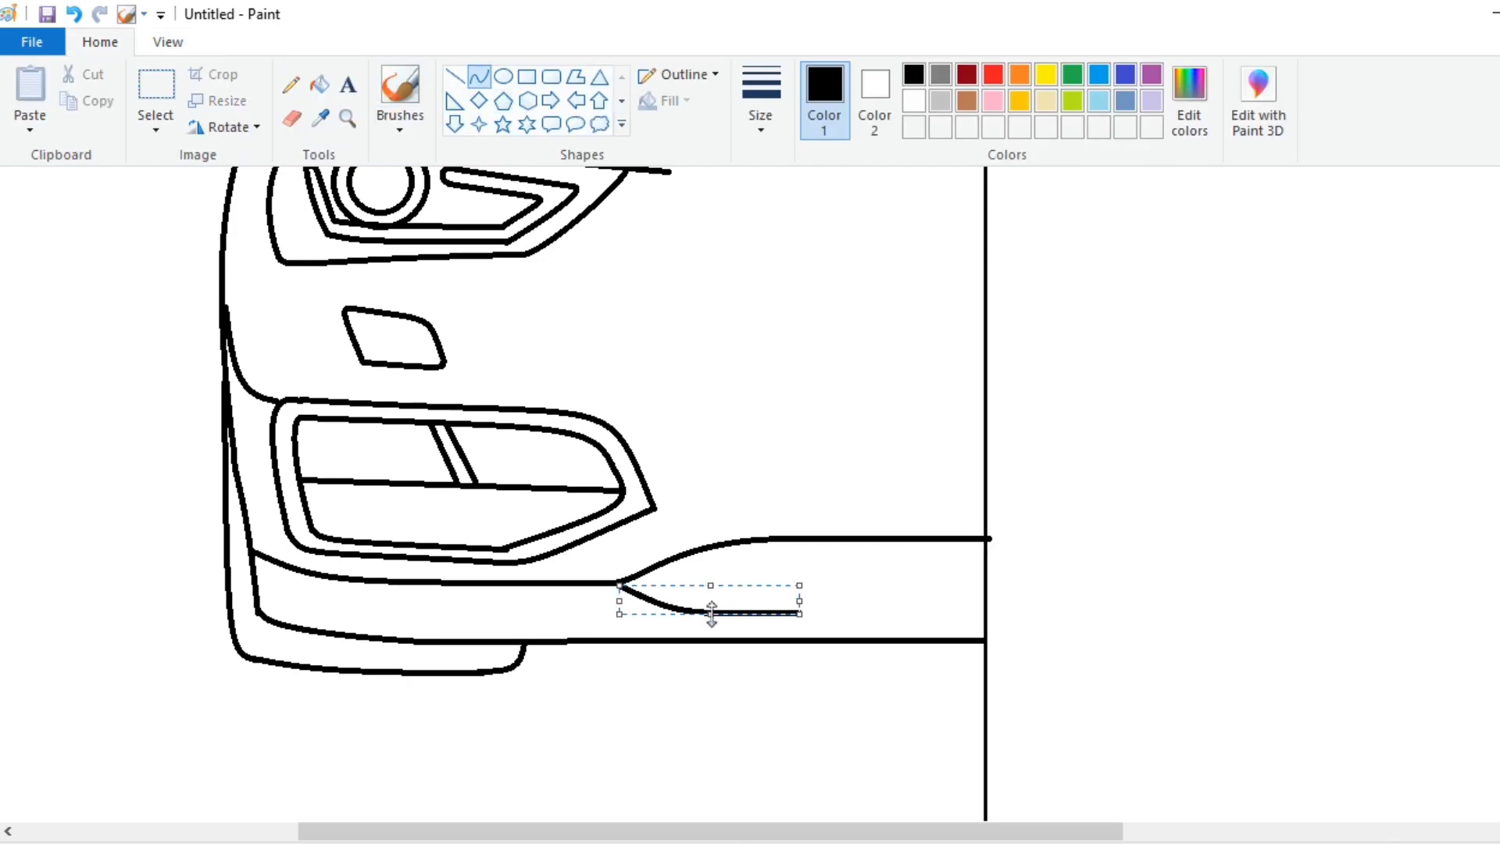
{"action": "left_click_drag", "start_coordinate": [711, 613], "coordinate": [710, 623]}
{"action": "left_click_drag", "start_coordinate": [800, 606], "coordinate": [983, 627]}
{"action": "left_click", "coordinate": [846, 581]}
Draw the grille's top edge from beside the headlight's inner tip, with a rounded corner, across to the centre line.
{"action": "left_click", "coordinate": [454, 77]}
{"action": "scroll", "coordinate": [1031, 647], "scroll_direction": "up", "scroll_amount": 2}
{"action": "left_click", "coordinate": [169, 47]}
{"action": "left_click", "coordinate": [81, 87]}
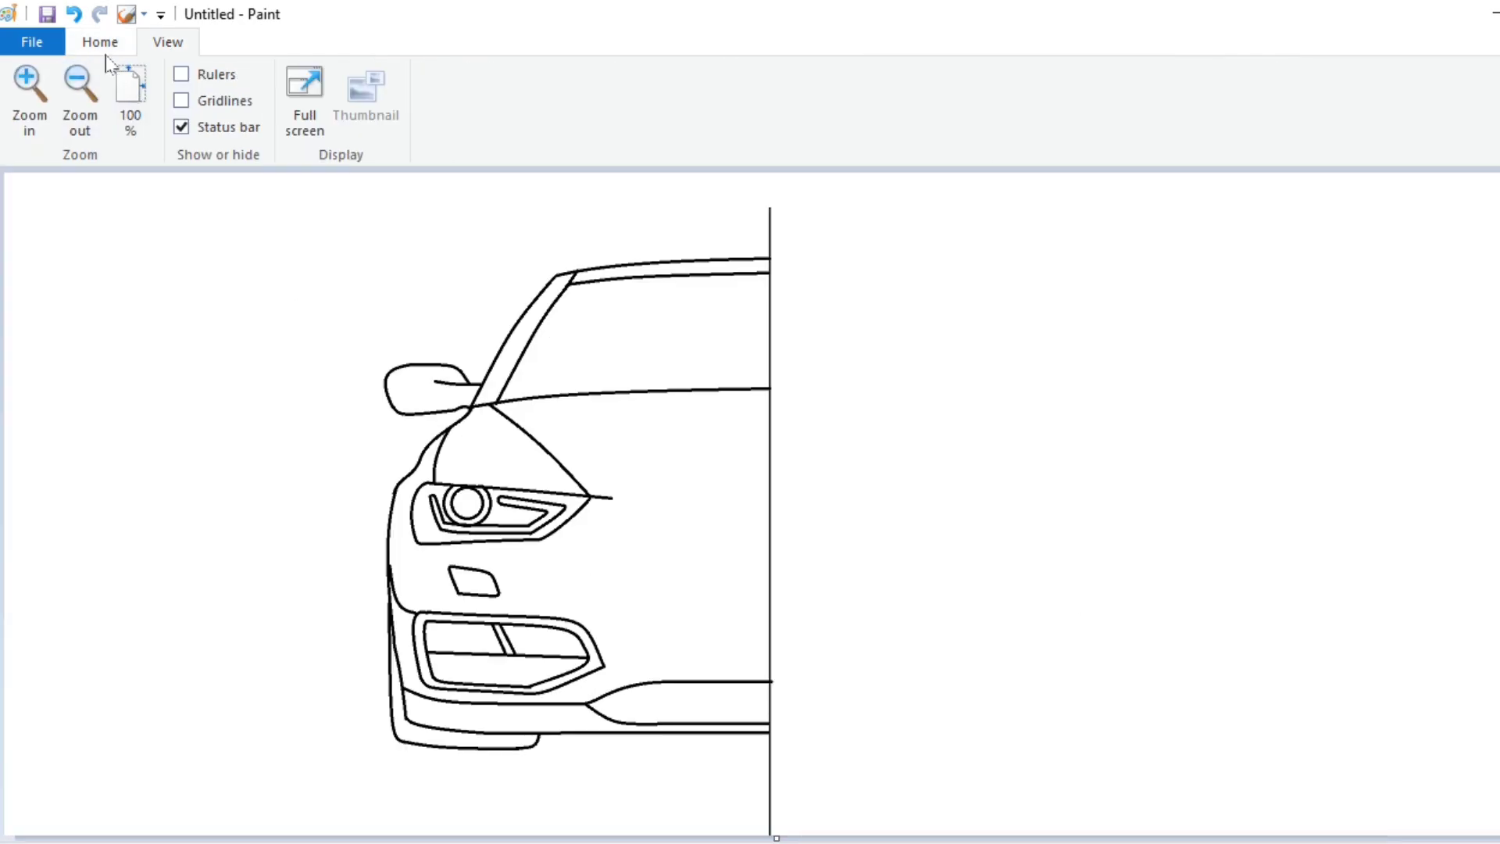
{"action": "left_click", "coordinate": [102, 46]}
{"action": "left_click", "coordinate": [482, 77]}
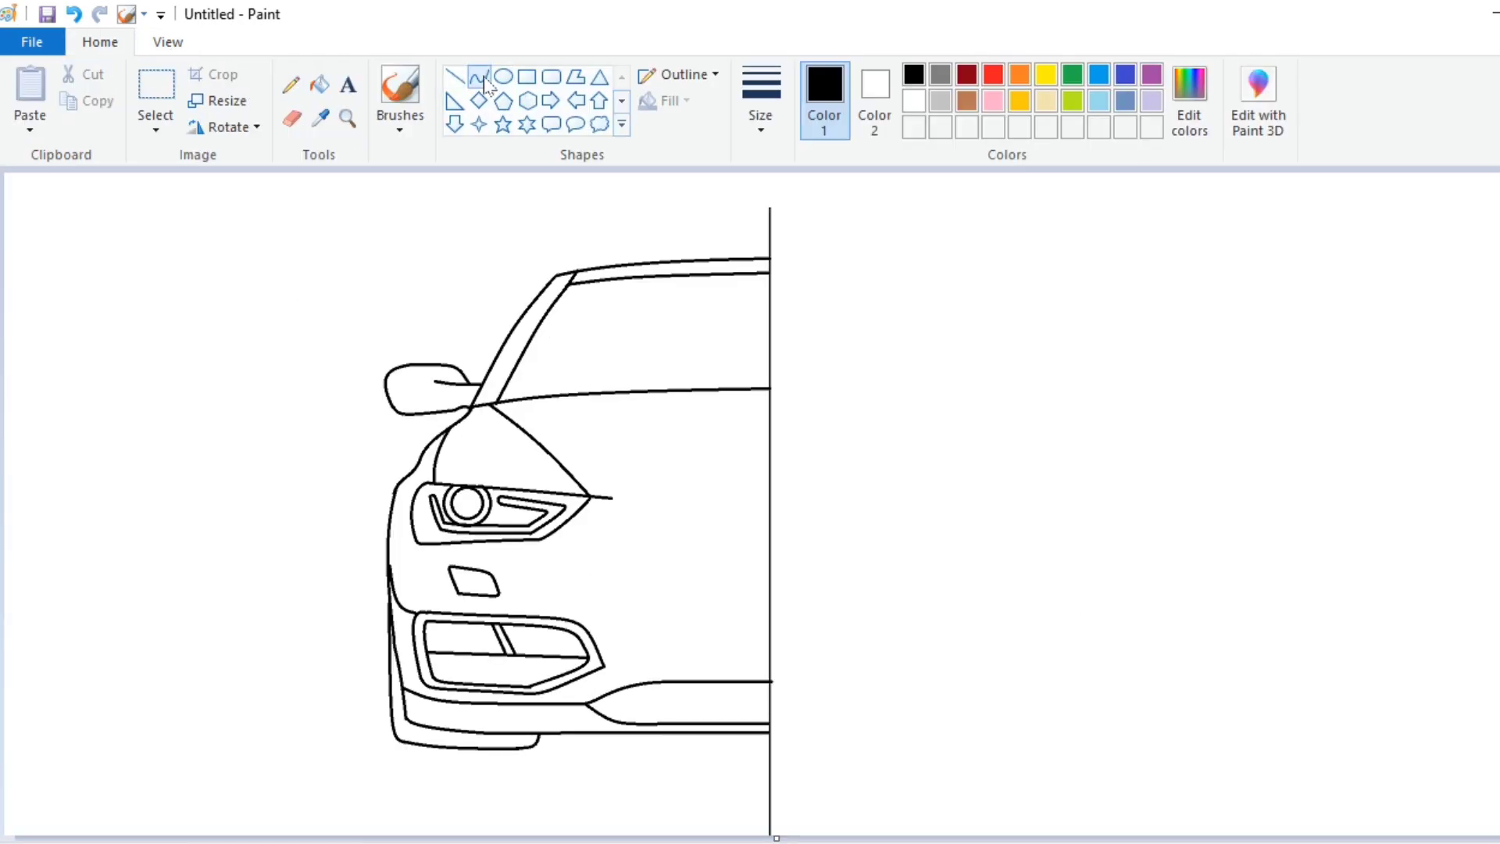
{"action": "left_click", "coordinate": [167, 41]}
{"action": "left_click", "coordinate": [29, 85]}
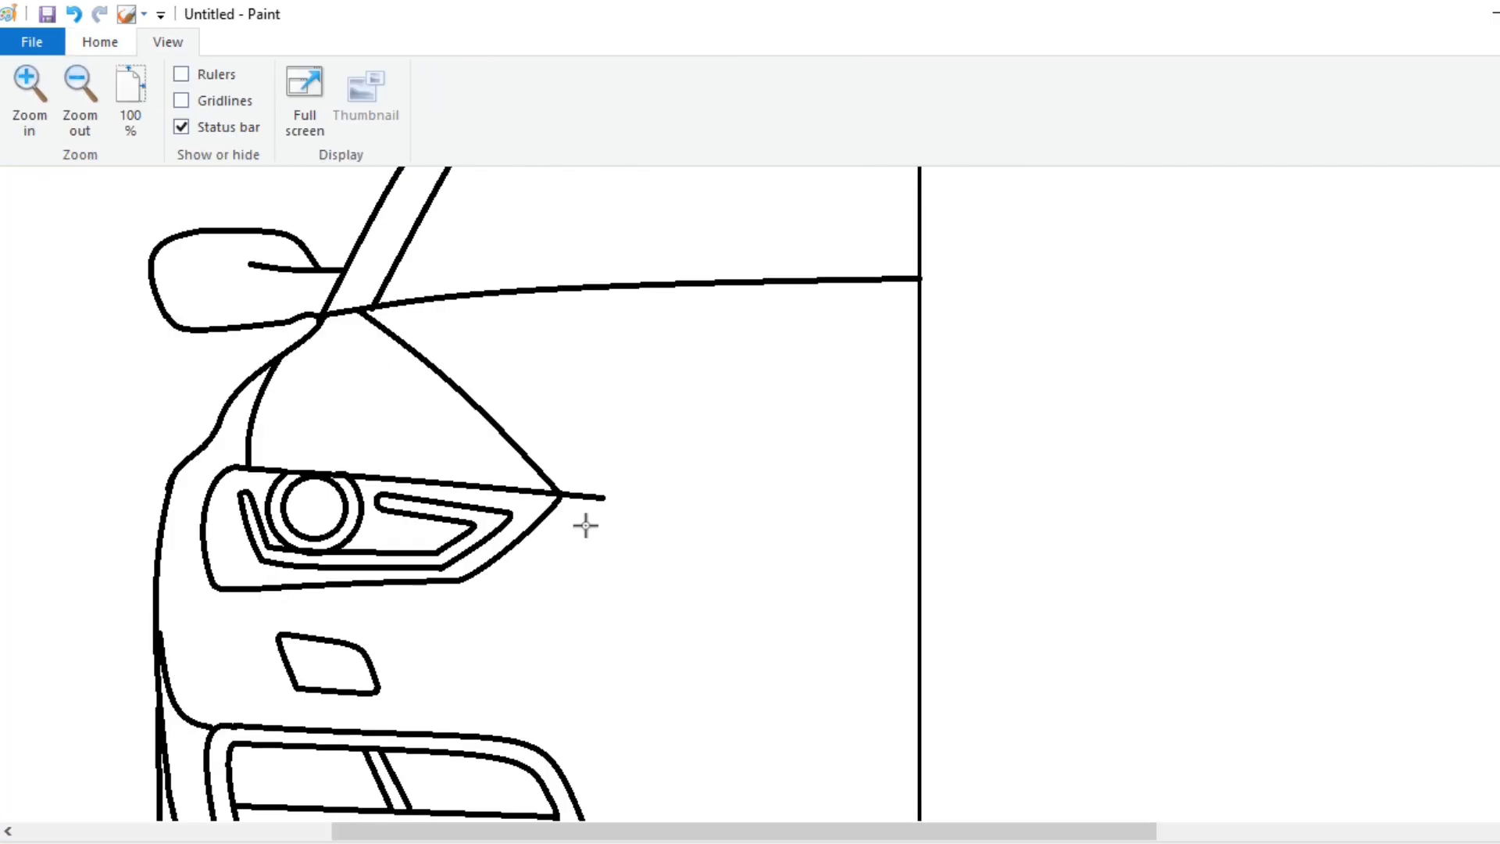
{"action": "left_click_drag", "start_coordinate": [573, 531], "coordinate": [922, 475]}
{"action": "mouse_move", "coordinate": [746, 476]}
{"action": "left_mouse_down"}
{"action": "mouse_move", "coordinate": [623, 479]}
{"action": "mouse_move", "coordinate": [666, 479]}
{"action": "left_mouse_up"}
{"action": "mouse_move", "coordinate": [666, 478]}
{"action": "left_mouse_down"}
{"action": "mouse_move", "coordinate": [585, 479]}
{"action": "mouse_move", "coordinate": [650, 482]}
{"action": "mouse_move", "coordinate": [606, 498]}
{"action": "mouse_move", "coordinate": [632, 482]}
{"action": "mouse_move", "coordinate": [919, 481]}
{"action": "left_mouse_up"}
{"action": "key", "text": "ctrl+z"}
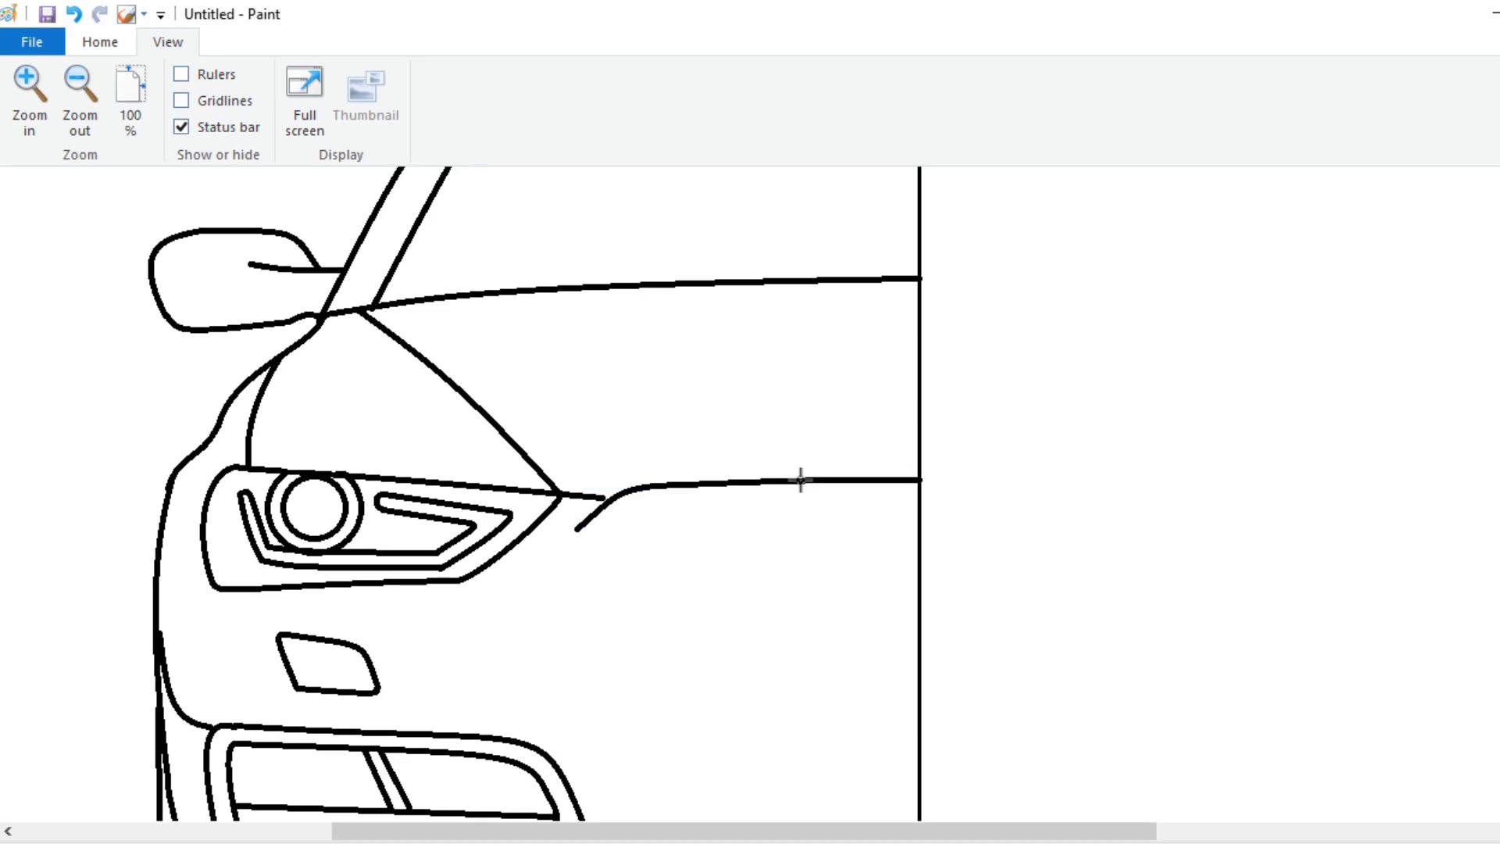
Complete the grille outline with a rounded upper side, a slanted side edge and a rounded bottom edge to the centre line.
{"action": "scroll", "coordinate": [827, 392], "scroll_direction": "down", "scroll_amount": 2}
{"action": "mouse_move", "coordinate": [577, 364]}
{"action": "left_mouse_down"}
{"action": "mouse_move", "coordinate": [651, 663]}
{"action": "mouse_move", "coordinate": [556, 398]}
{"action": "mouse_move", "coordinate": [547, 435]}
{"action": "mouse_move", "coordinate": [532, 422]}
{"action": "mouse_move", "coordinate": [536, 390]}
{"action": "left_mouse_up"}
{"action": "left_click_drag", "start_coordinate": [643, 518], "coordinate": [646, 519]}
{"action": "left_click", "coordinate": [732, 557]}
{"action": "mouse_move", "coordinate": [646, 662]}
{"action": "left_mouse_down"}
{"action": "mouse_move", "coordinate": [914, 678]}
{"action": "mouse_move", "coordinate": [656, 680]}
{"action": "left_mouse_up"}
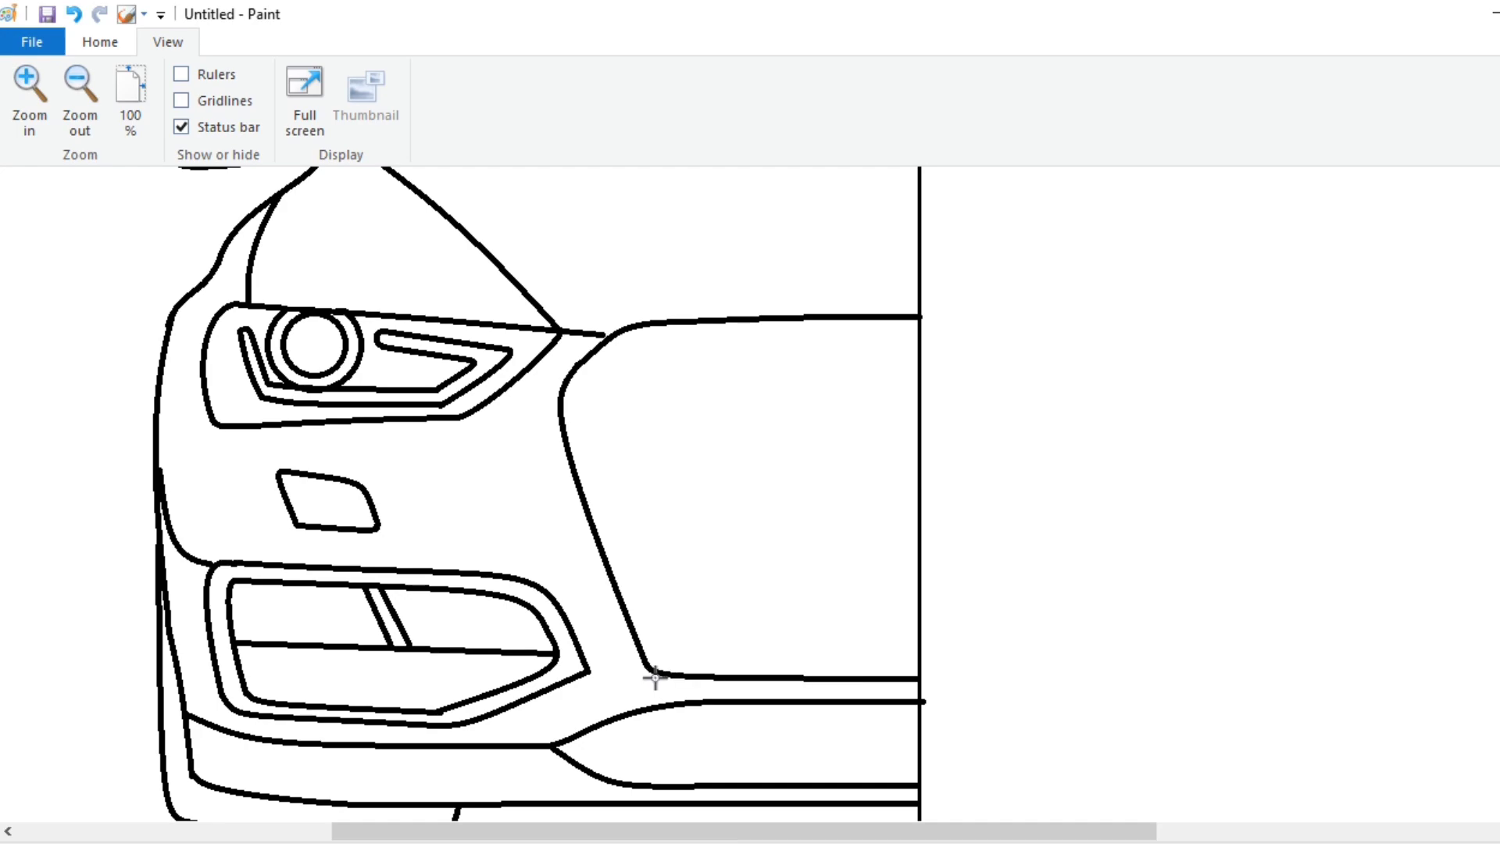
Draw two overlapping emblem circles in the upper grille, the second one reaching the centre line.
{"action": "left_click", "coordinate": [100, 41]}
{"action": "left_click", "coordinate": [503, 75]}
{"action": "left_click_drag", "start_coordinate": [792, 363], "coordinate": [866, 435]}
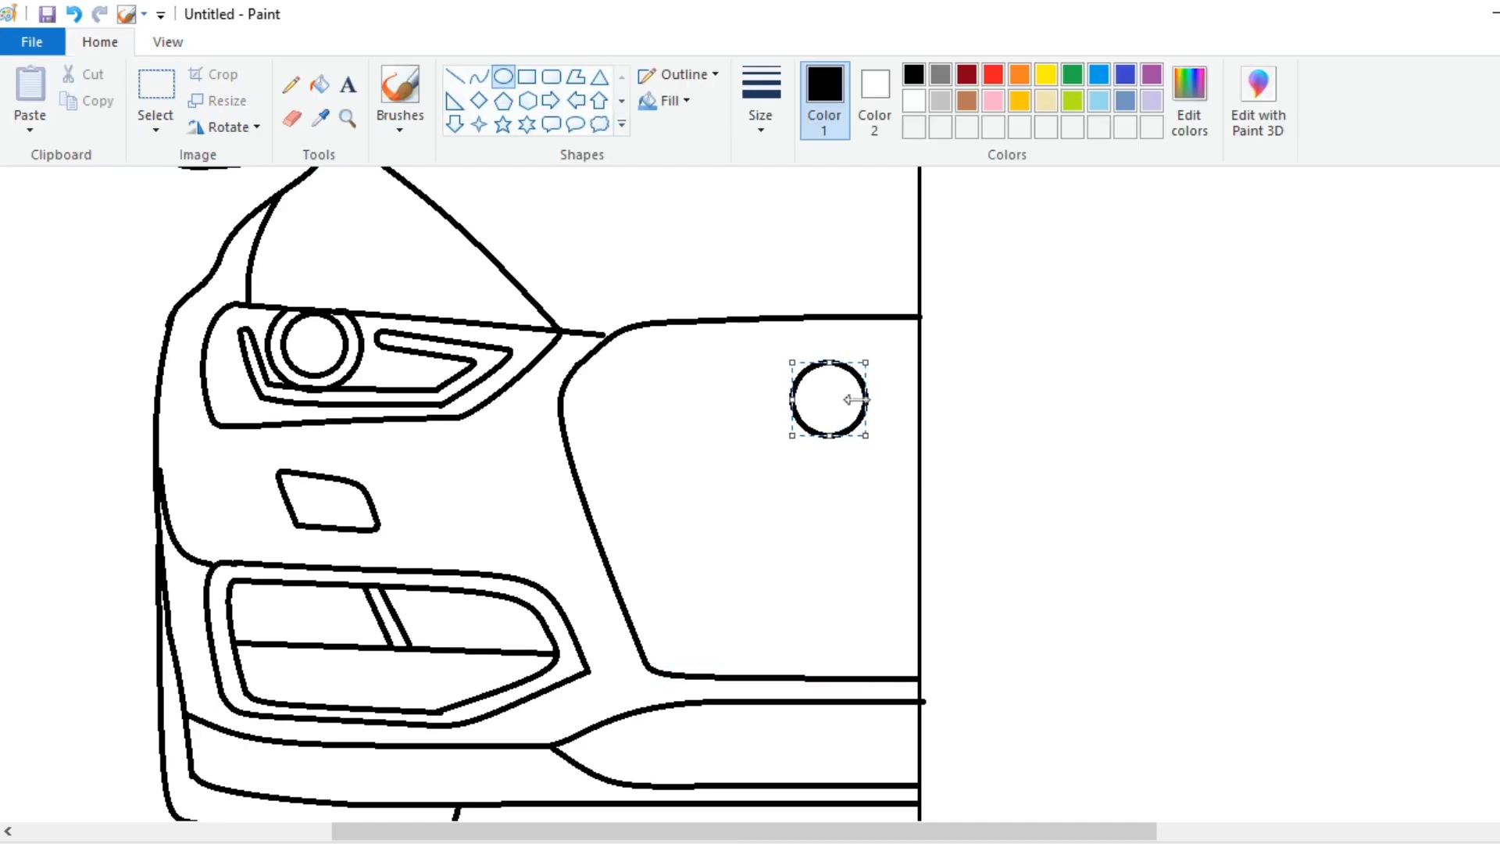
{"action": "mouse_move", "coordinate": [850, 362]}
{"action": "left_mouse_down"}
{"action": "mouse_move", "coordinate": [927, 438]}
{"action": "mouse_move", "coordinate": [840, 400]}
{"action": "mouse_move", "coordinate": [888, 402]}
{"action": "left_mouse_up"}
Draw seven horizontal grille slats, with the upper two ending at the emblem and the others at the centre line.
{"action": "left_click", "coordinate": [454, 76]}
{"action": "left_click_drag", "start_coordinate": [602, 376], "coordinate": [795, 404]}
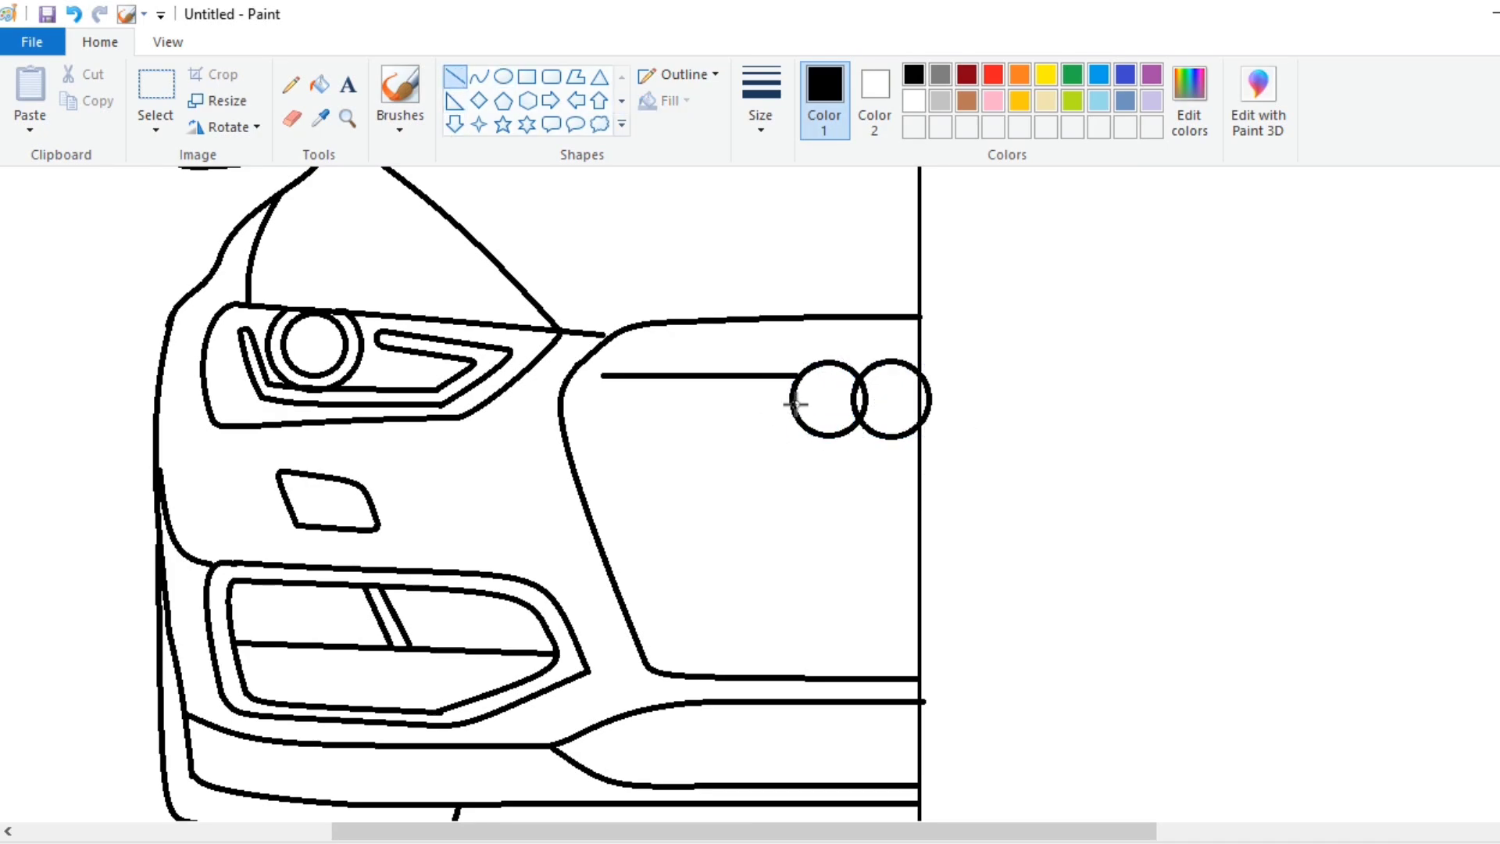
{"action": "left_click_drag", "start_coordinate": [598, 416], "coordinate": [793, 415]}
{"action": "left_click_drag", "start_coordinate": [608, 467], "coordinate": [919, 467]}
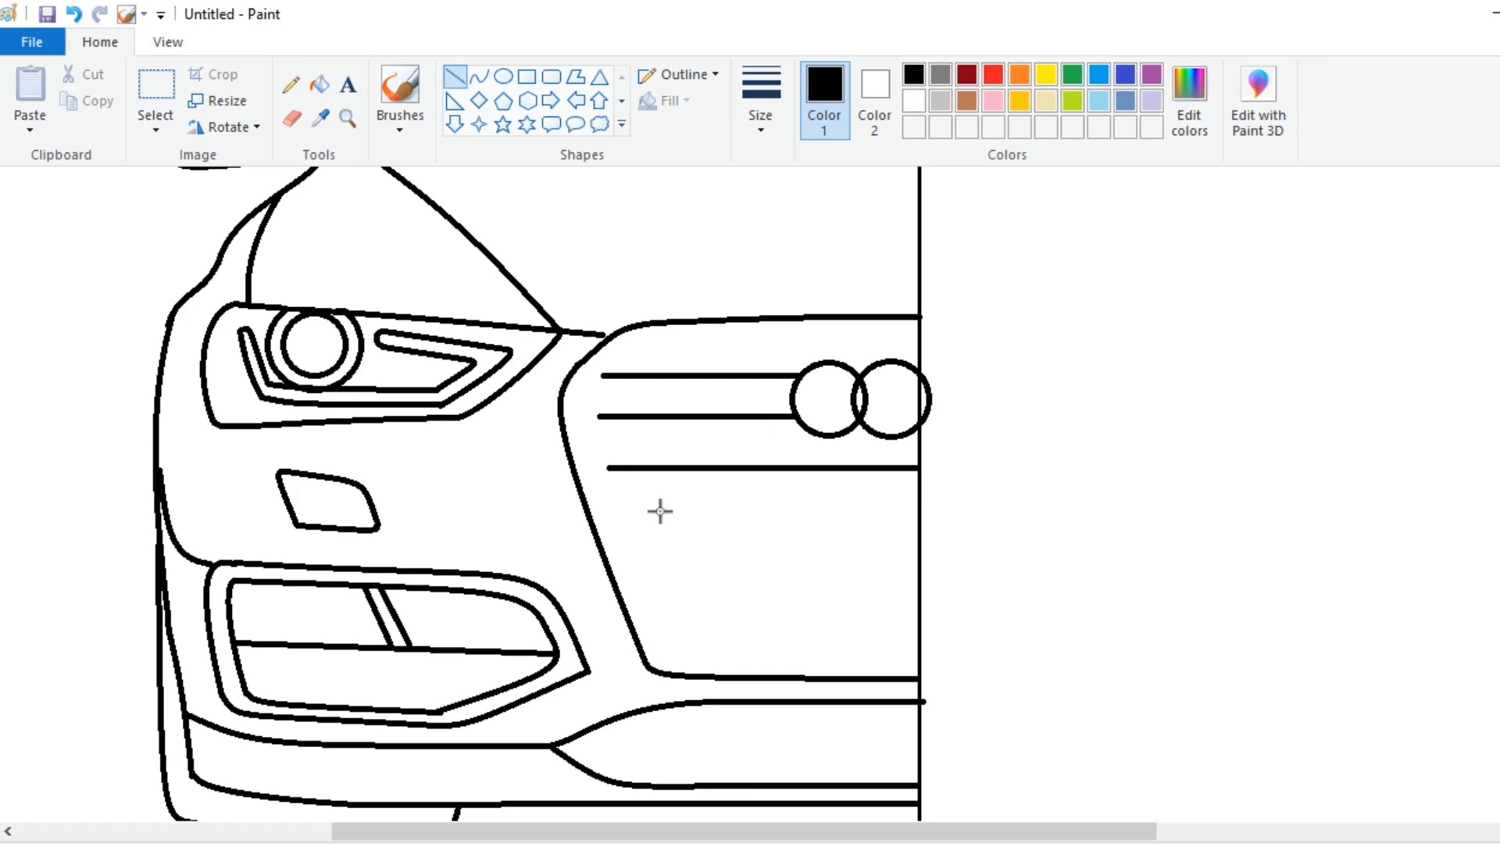
{"action": "left_click_drag", "start_coordinate": [625, 512], "coordinate": [928, 512]}
{"action": "left_click_drag", "start_coordinate": [643, 557], "coordinate": [924, 556]}
{"action": "left_click_drag", "start_coordinate": [655, 600], "coordinate": [919, 600]}
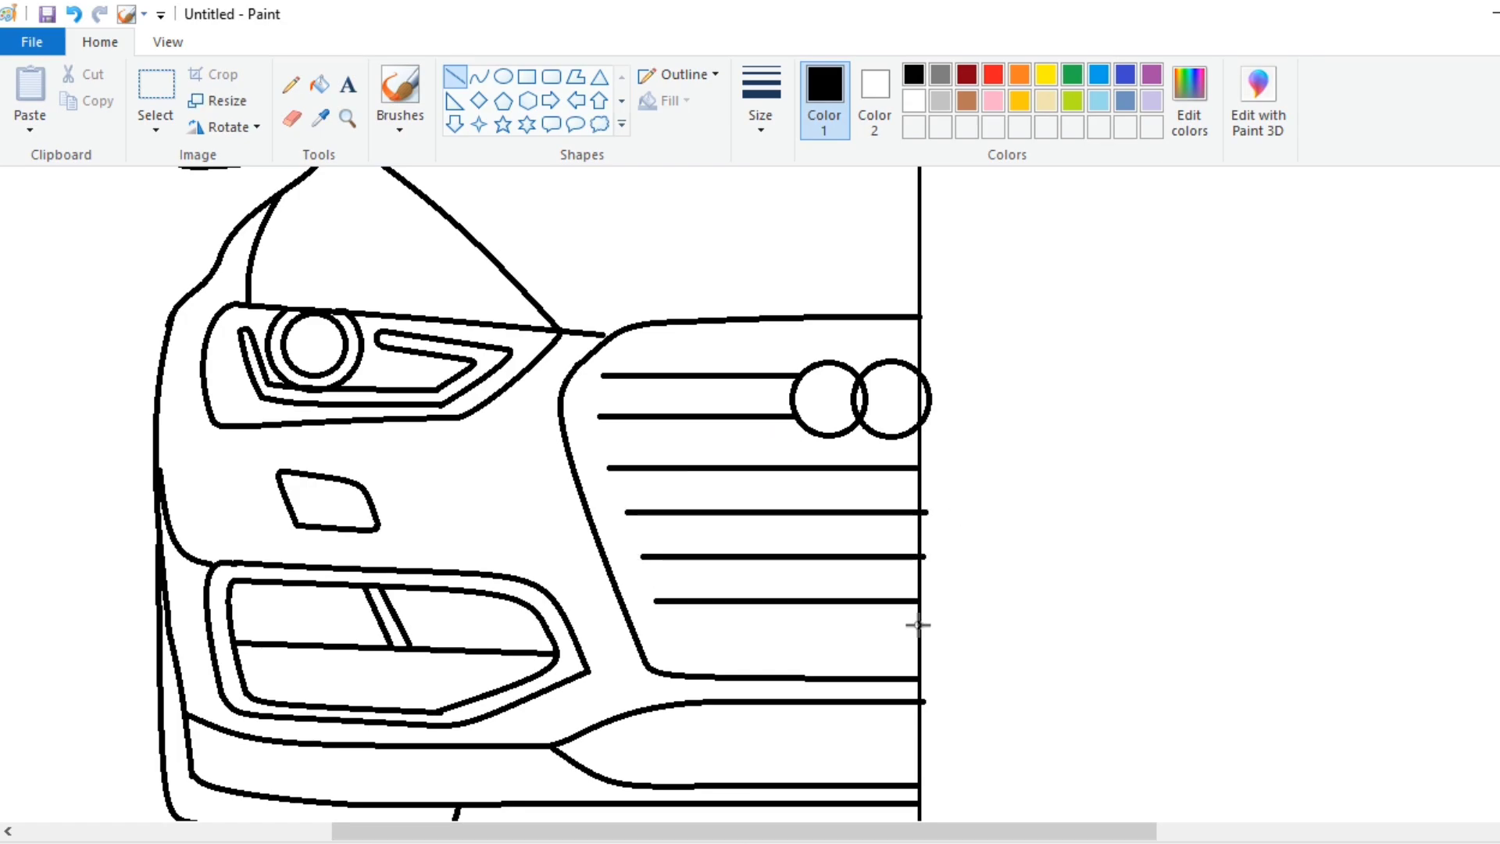
{"action": "left_click_drag", "start_coordinate": [665, 636], "coordinate": [926, 636]}
Join the outer ends of the grille slats to the grille's side edge with short downward curves.
{"action": "left_click", "coordinate": [479, 76]}
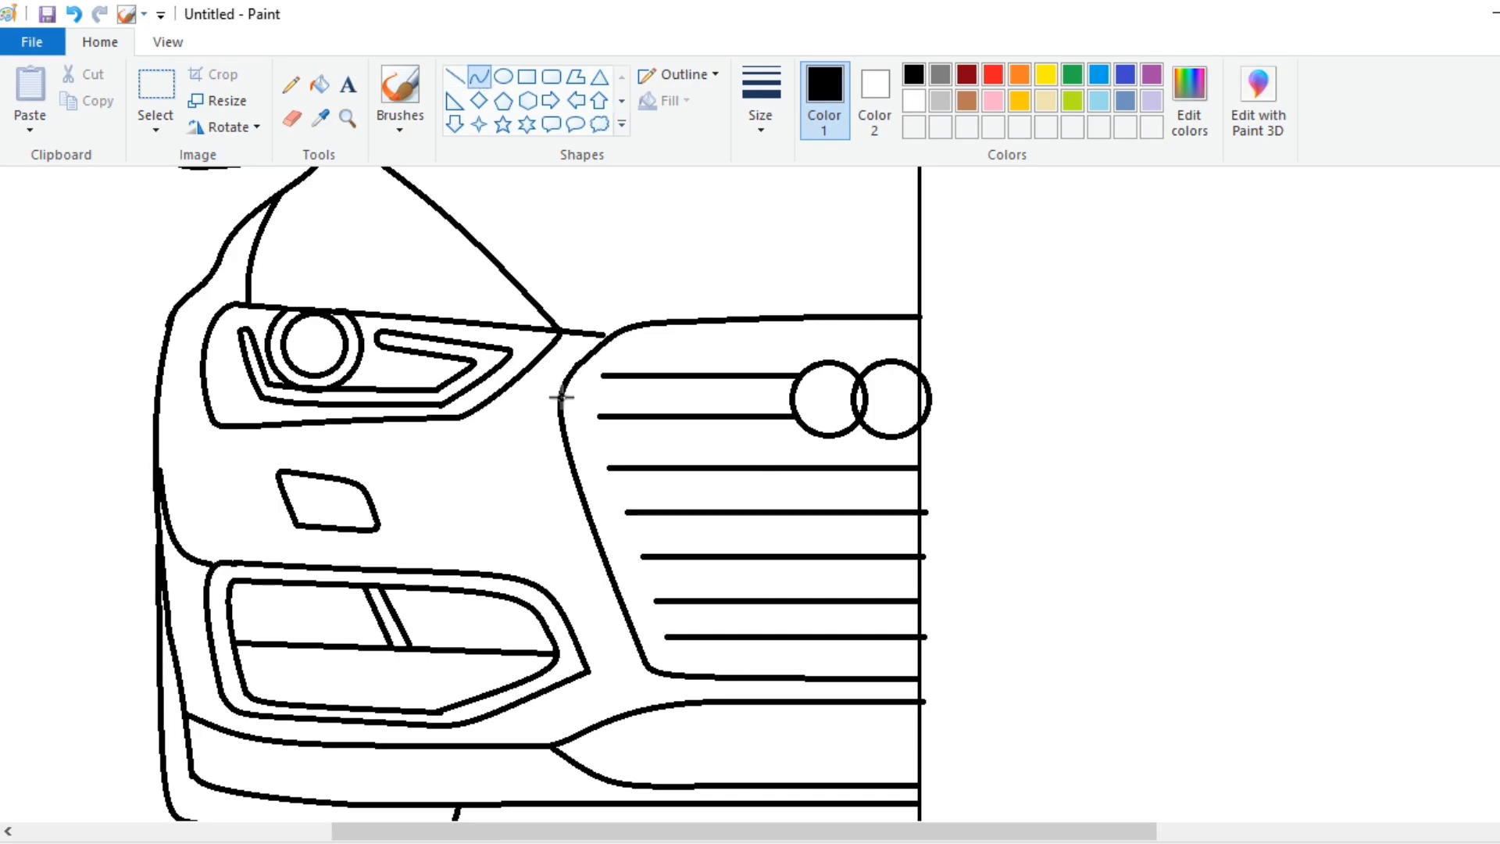
{"action": "left_click_drag", "start_coordinate": [584, 379], "coordinate": [569, 436]}
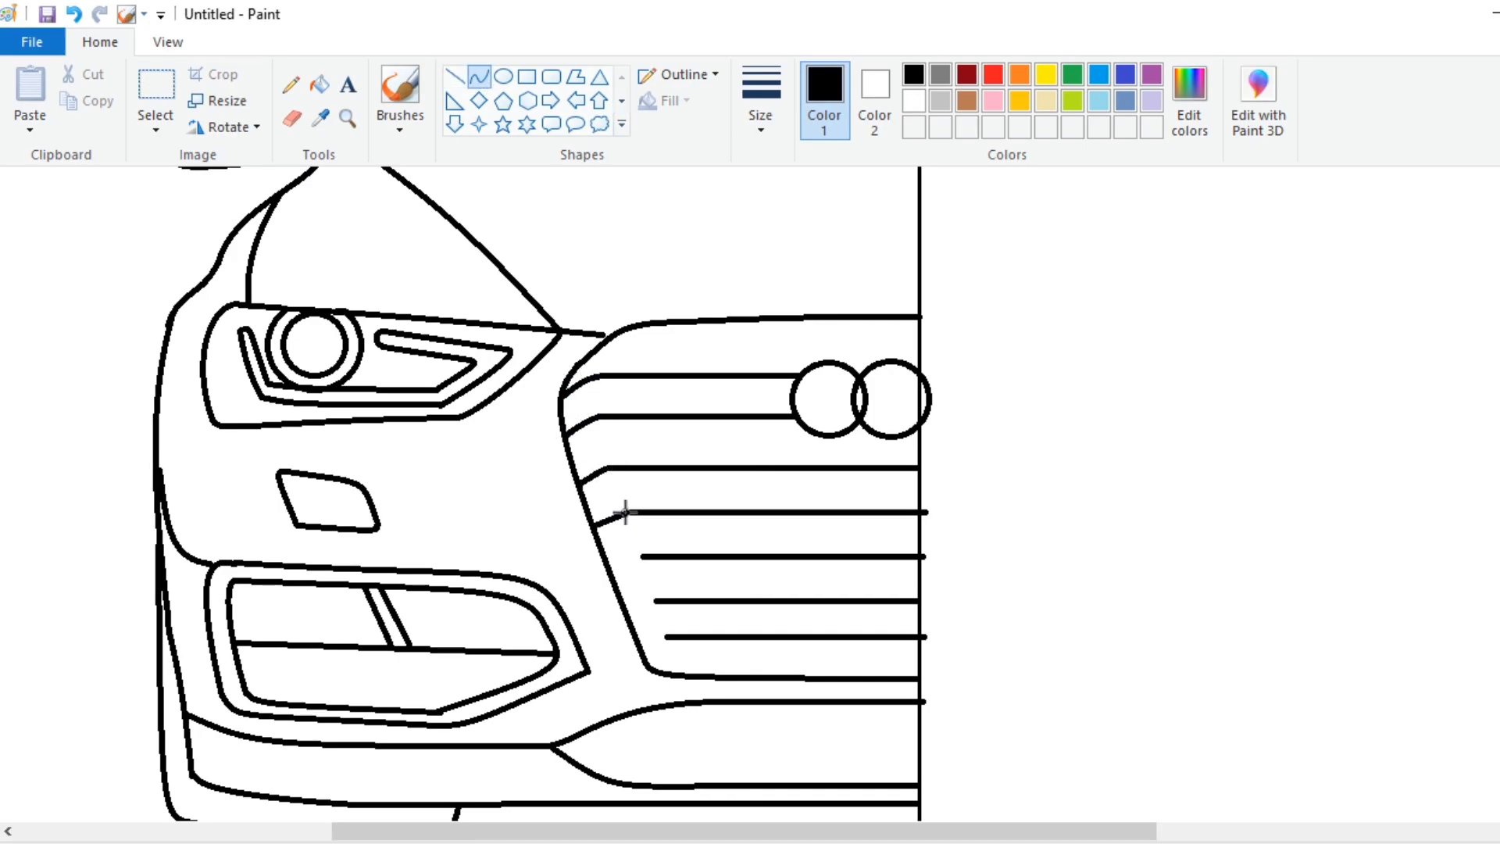
{"action": "scroll", "coordinate": [614, 403], "scroll_direction": "down", "scroll_amount": 3}
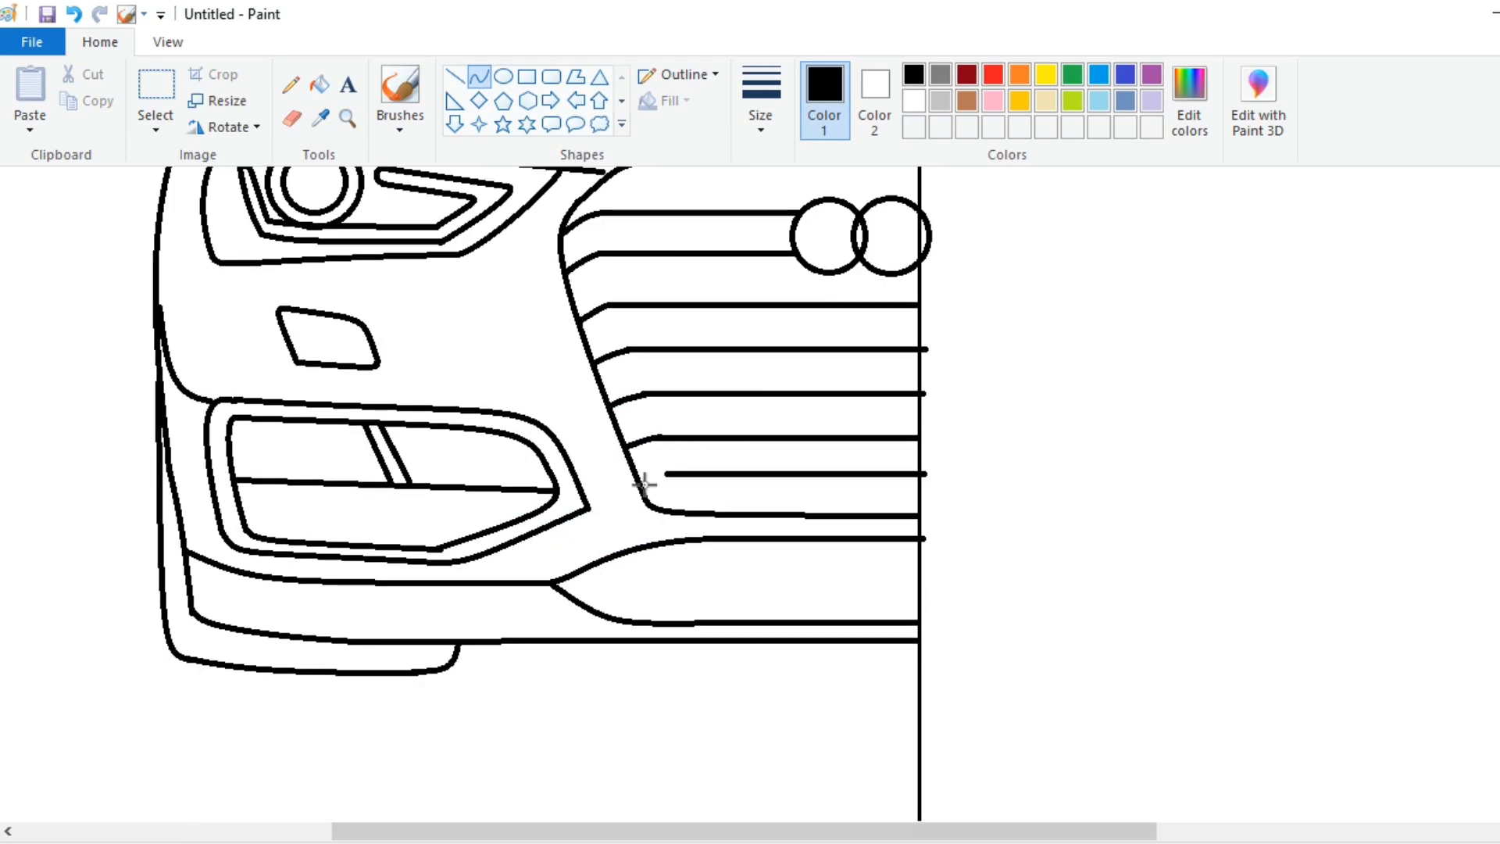
{"action": "scroll", "coordinate": [717, 421], "scroll_direction": "up", "scroll_amount": 3}
{"action": "scroll", "coordinate": [717, 421], "scroll_direction": "down", "scroll_amount": 3}
Select the finished half of the car up to the centre line and cut it.
{"action": "left_click", "coordinate": [168, 41]}
{"action": "left_click", "coordinate": [130, 82]}
{"action": "left_click", "coordinate": [99, 41]}
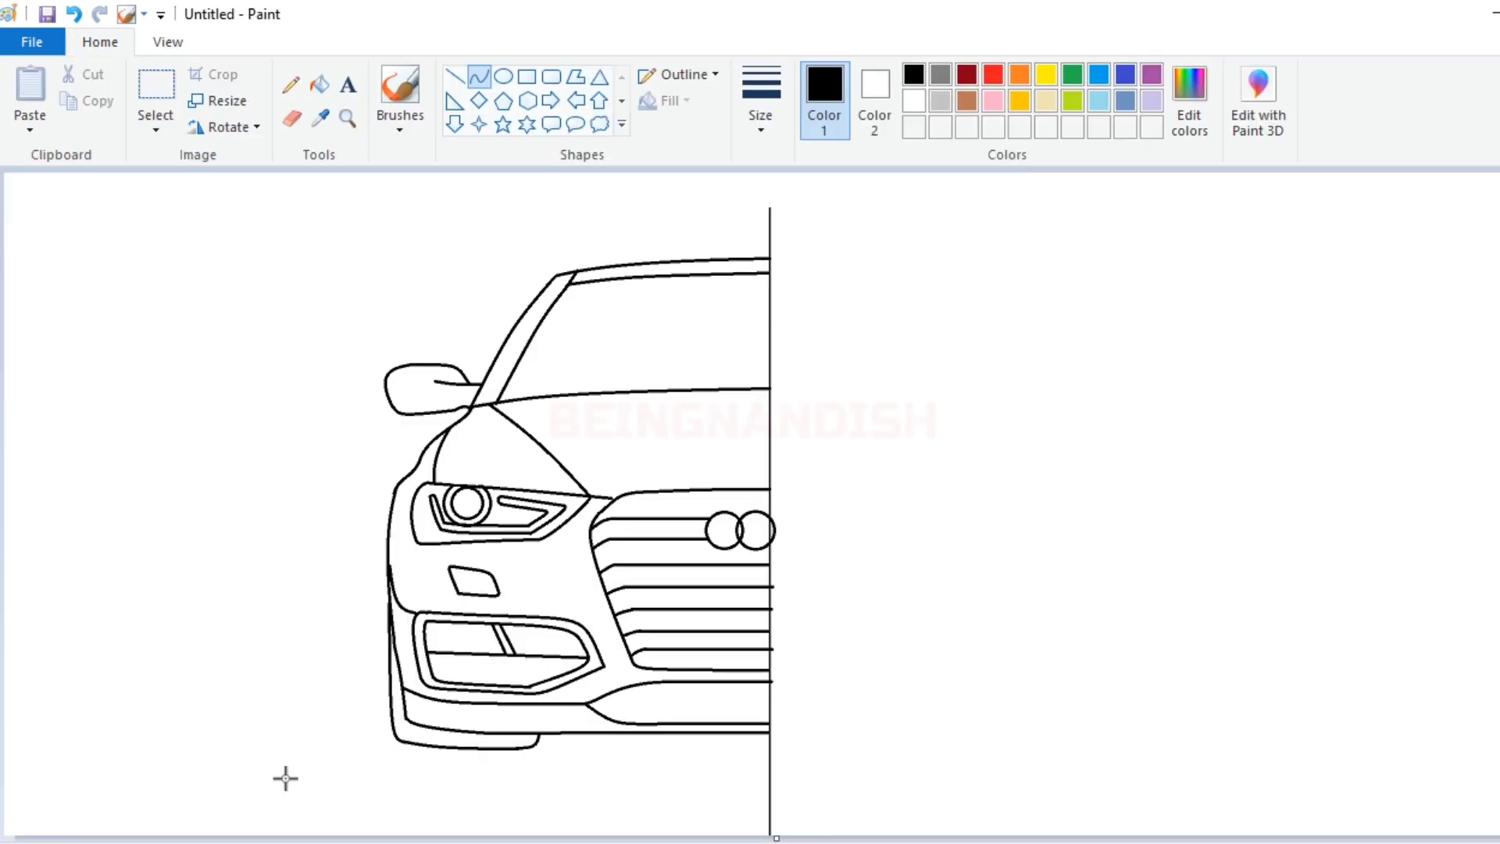
{"action": "left_click", "coordinate": [155, 84]}
{"action": "left_click_drag", "start_coordinate": [347, 225], "coordinate": [525, 577]}
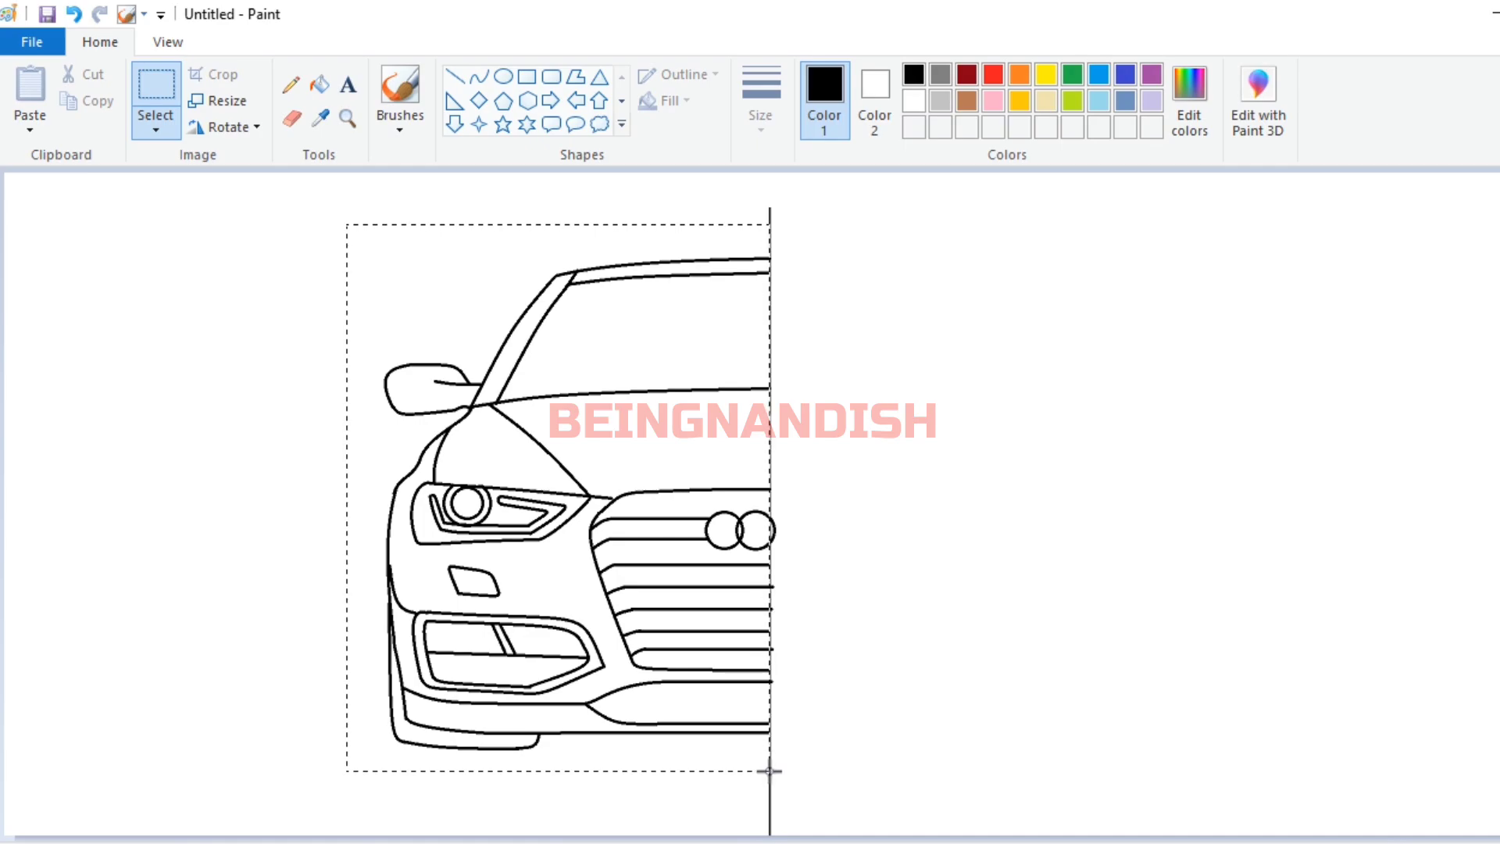
{"action": "right_click", "coordinate": [623, 378]}
{"action": "left_click", "coordinate": [687, 393]}
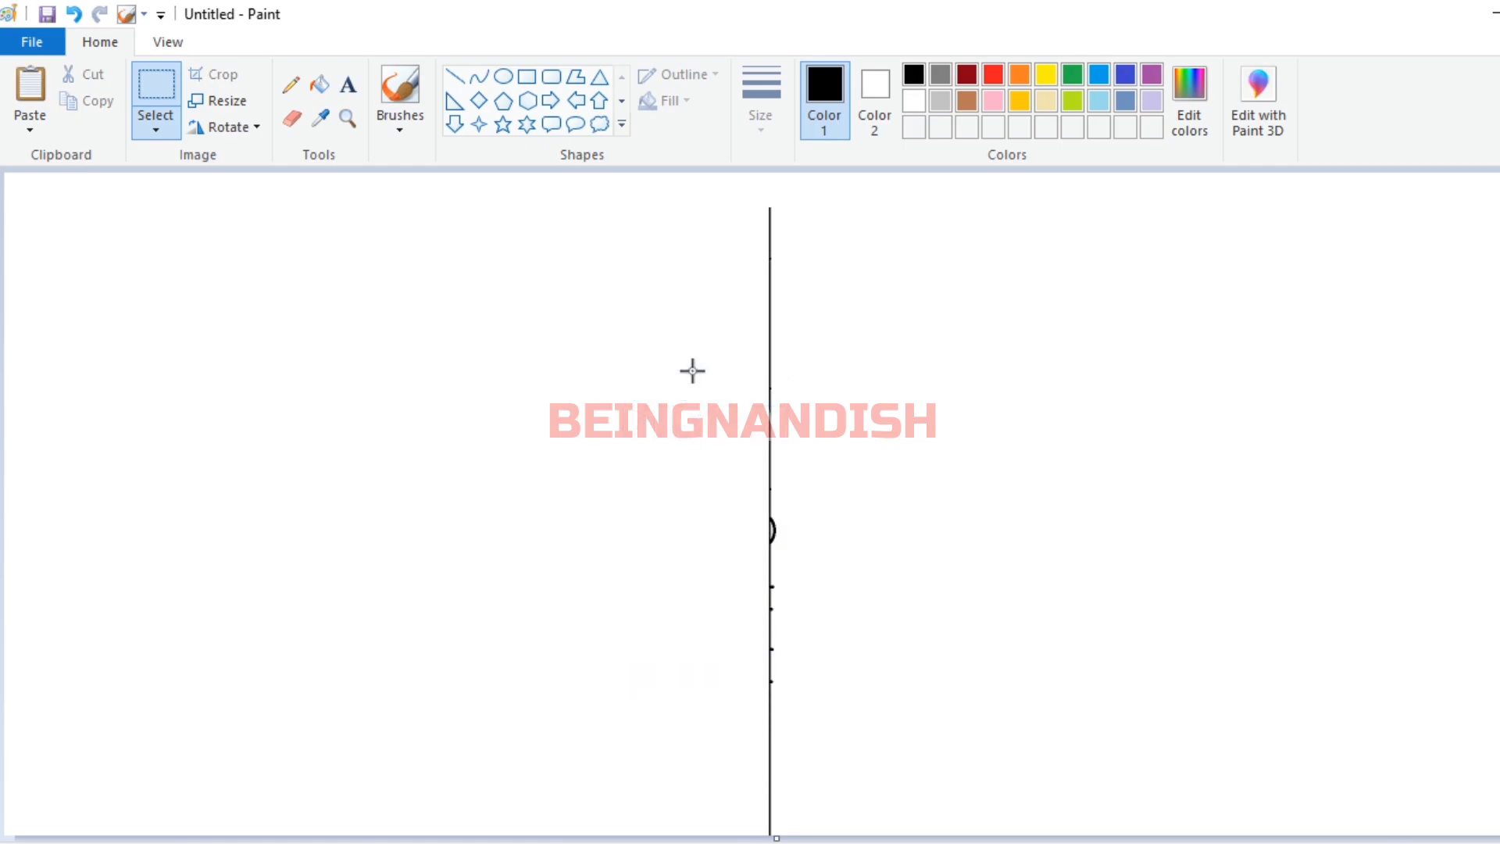
Select the remaining vertical centre line with its leftover marks and delete it.
{"action": "left_click_drag", "start_coordinate": [690, 186], "coordinate": [828, 829]}
{"action": "right_click", "coordinate": [757, 335]}
{"action": "left_click", "coordinate": [805, 508]}
Paste the cut car half back and position it on the left half of the canvas.
{"action": "right_click", "coordinate": [536, 286]}
{"action": "left_click", "coordinate": [596, 344]}
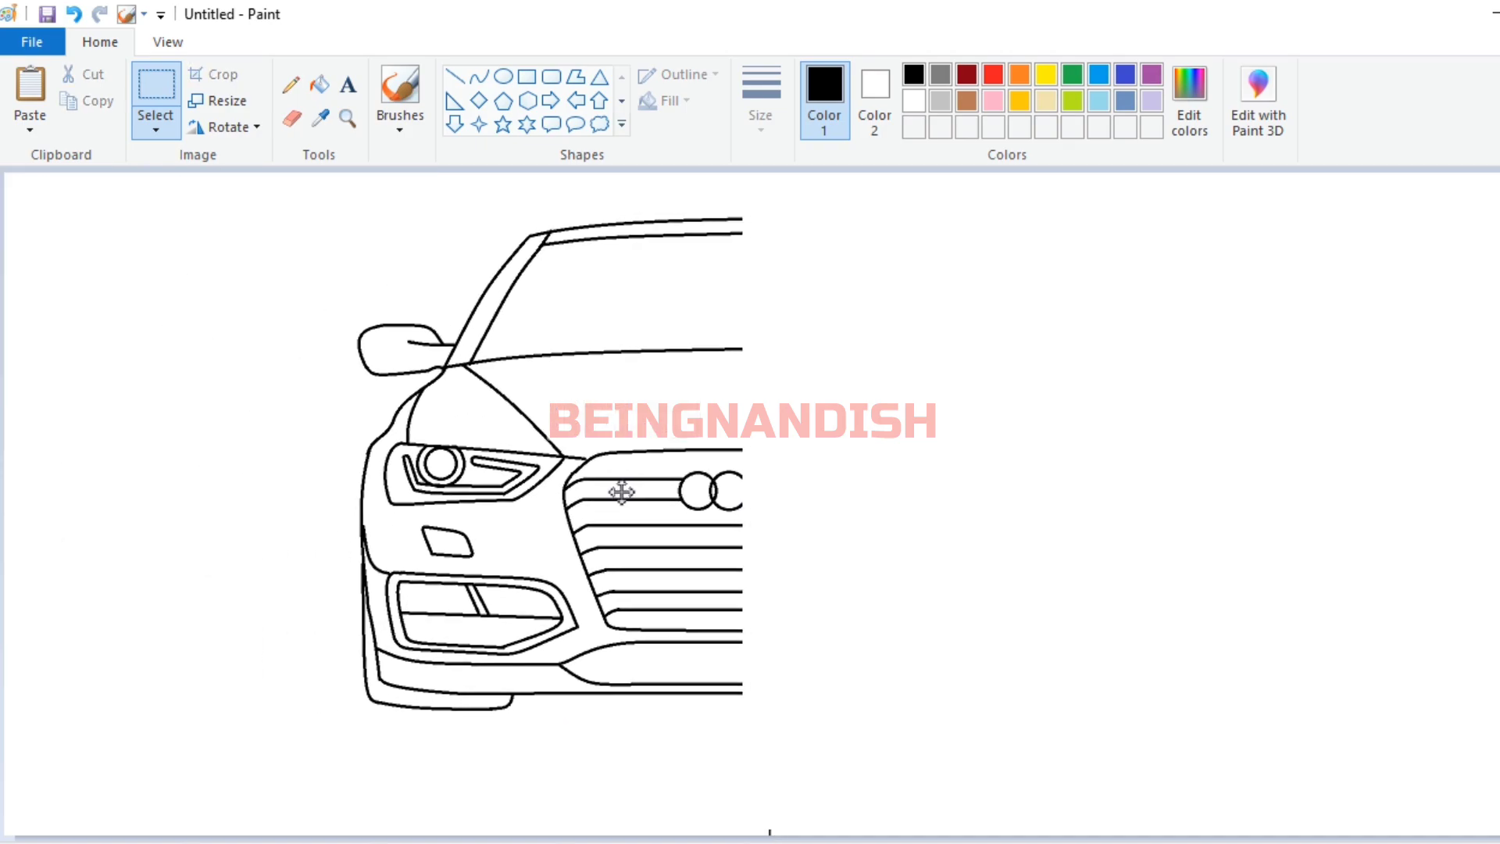
{"action": "left_click_drag", "start_coordinate": [625, 504], "coordinate": [631, 511]}
Paste a second copy of the car half, flip it horizontally and place it beside the original.
{"action": "right_click", "coordinate": [214, 336]}
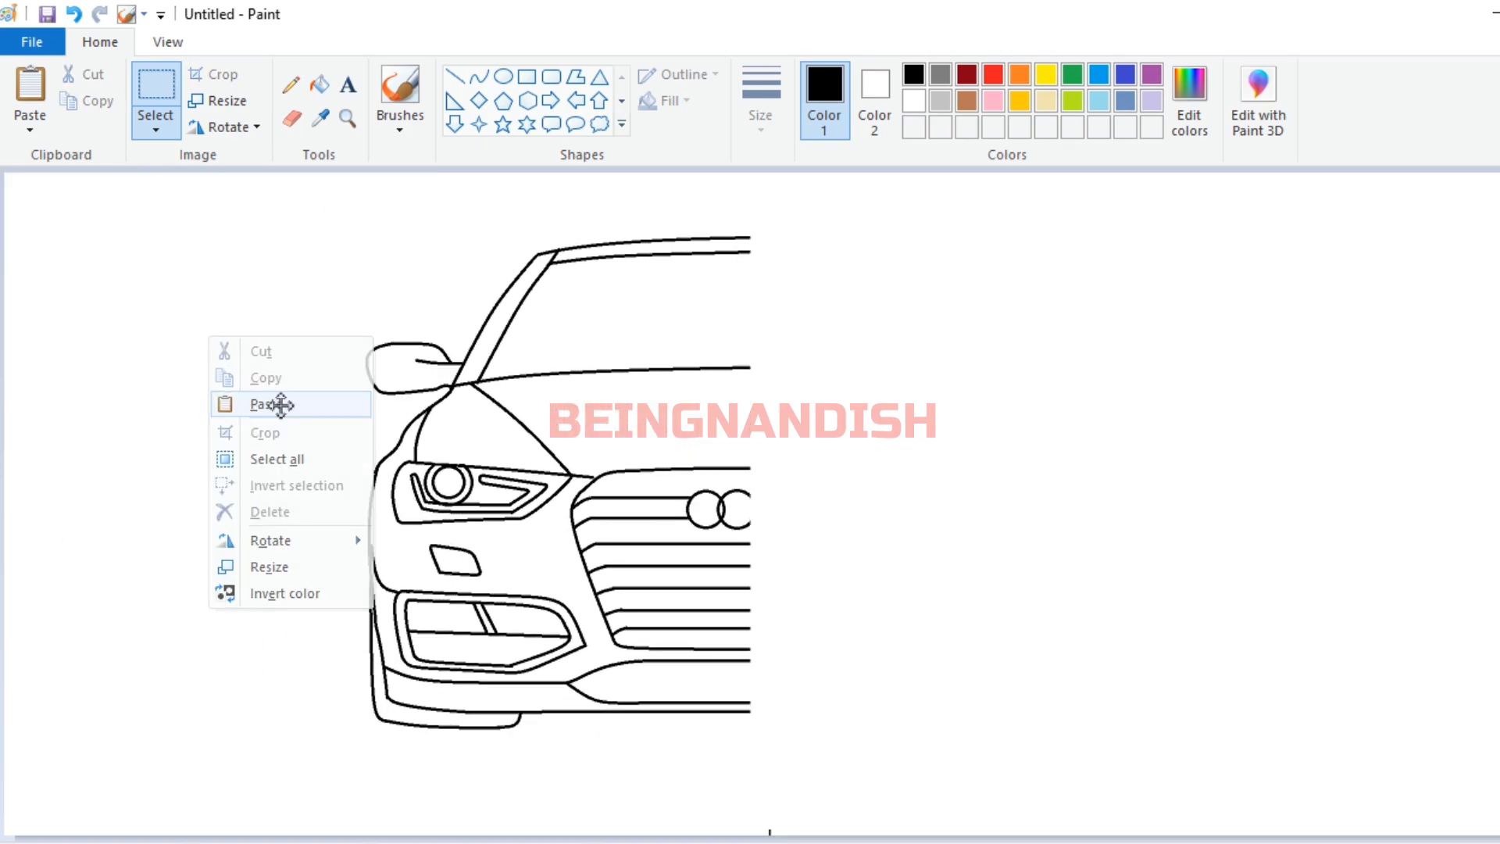
{"action": "left_click", "coordinate": [281, 406]}
{"action": "left_click_drag", "start_coordinate": [313, 370], "coordinate": [915, 395]}
{"action": "right_click", "coordinate": [847, 402]}
{"action": "mouse_move", "coordinate": [930, 605]}
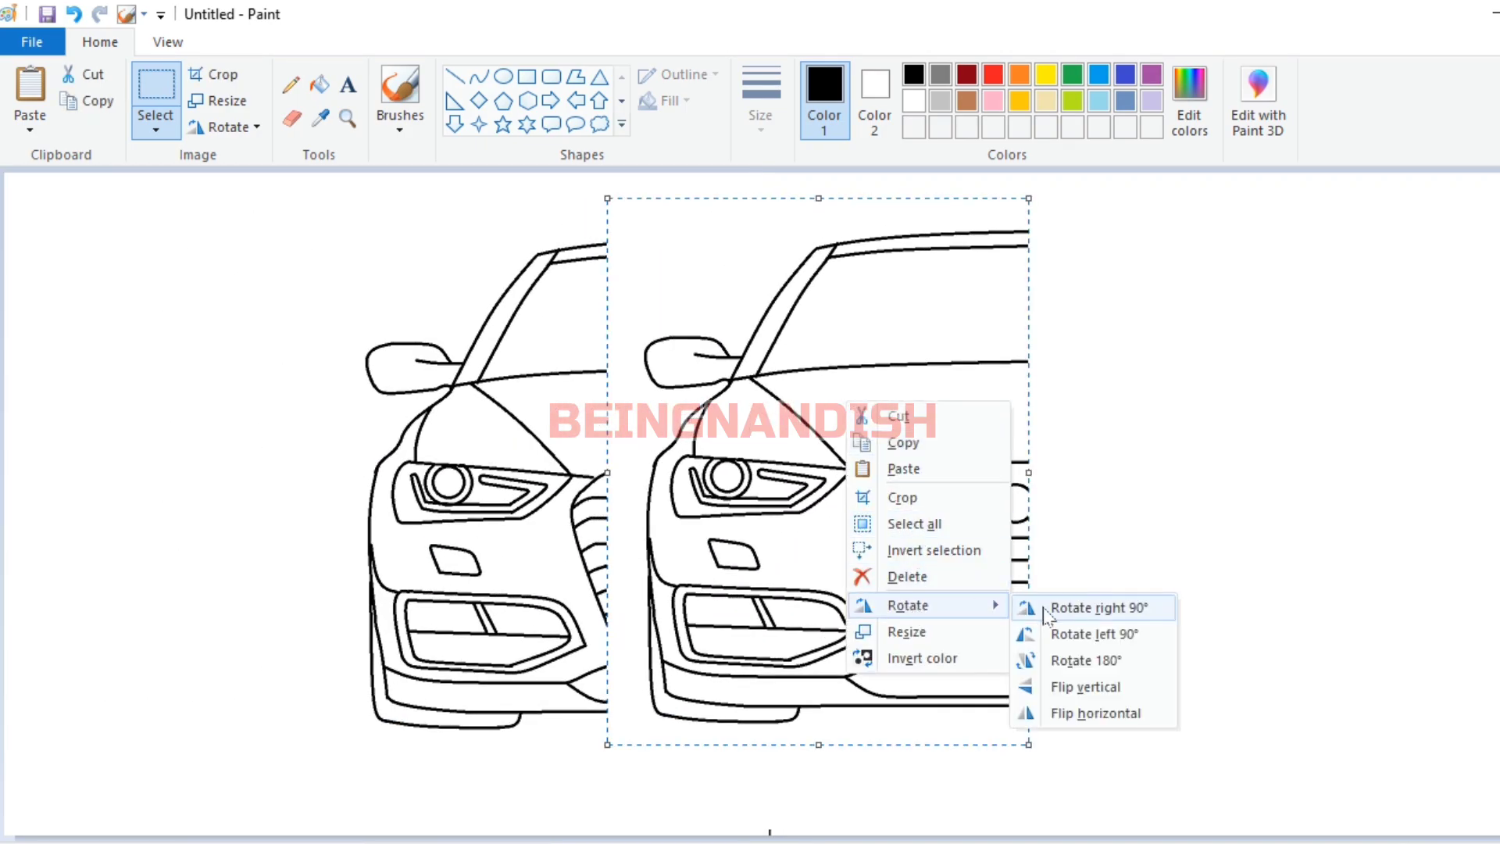
{"action": "left_click", "coordinate": [1039, 709]}
{"action": "left_click_drag", "start_coordinate": [800, 563], "coordinate": [951, 567]}
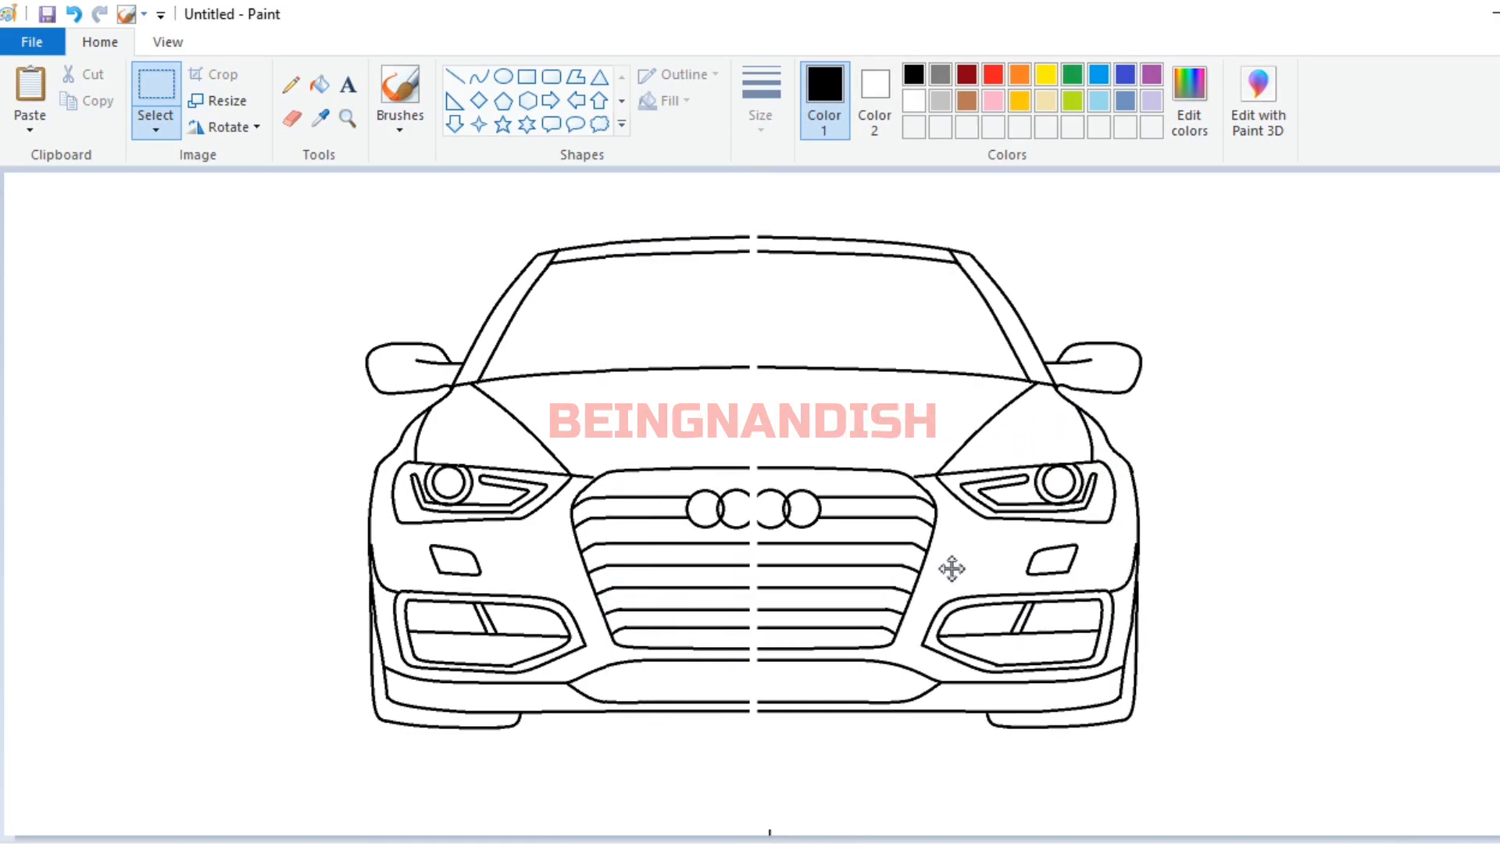
Nudge the mirrored half sideways until its edges meet the original half at the middle of the car.
{"action": "key", "text": "Left"}
{"action": "key", "text": "Left"}
{"action": "key", "text": "Left"}
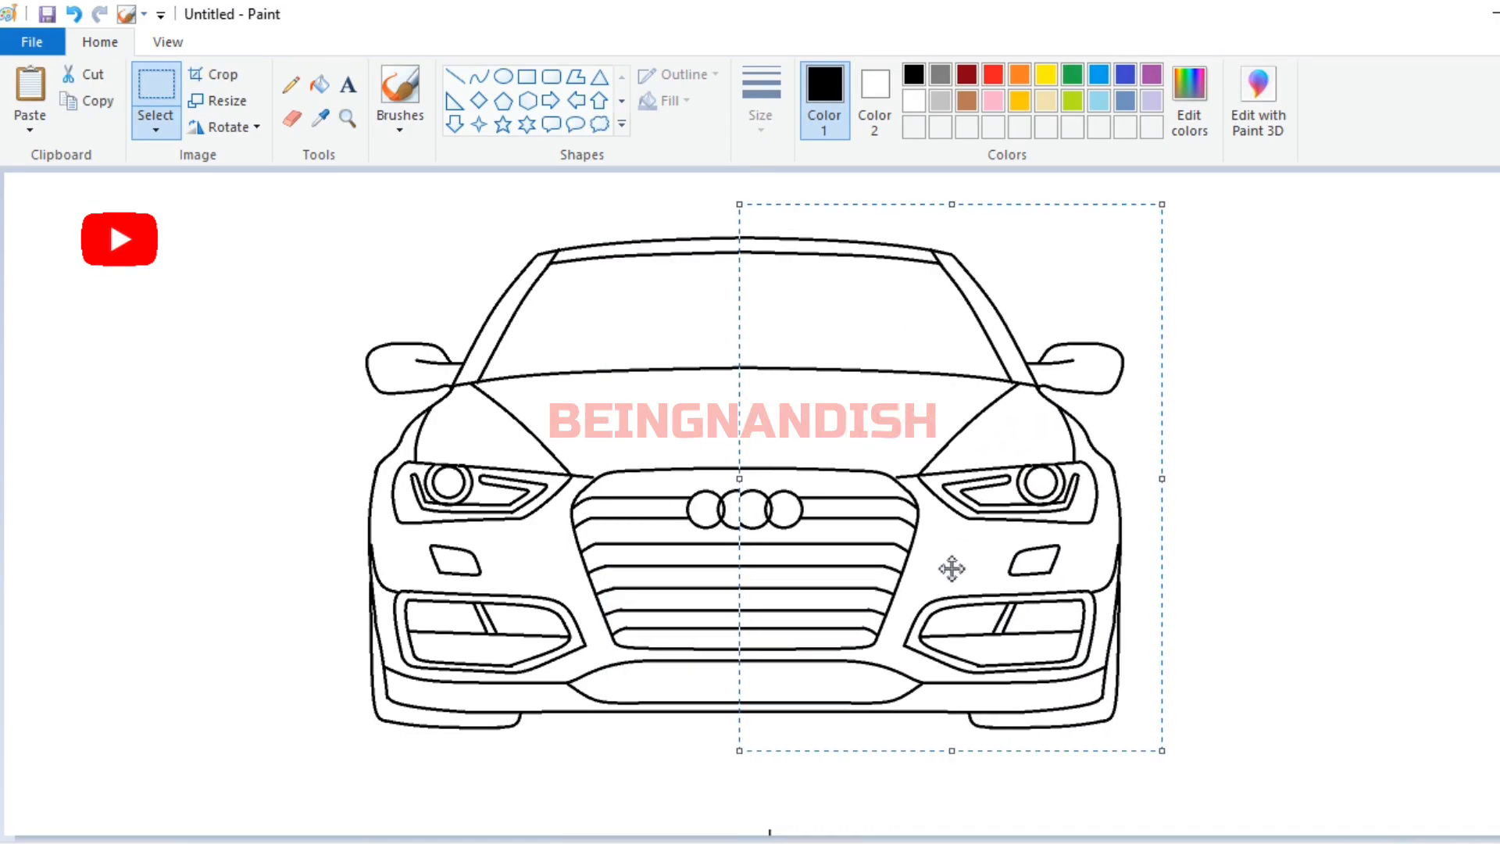
{"action": "key", "text": "Right"}
{"action": "key", "text": "Right"}
{"action": "key", "text": "Right"}
{"action": "key", "text": "Right"}
{"action": "key", "text": "Right"}
{"action": "key", "text": "Right"}
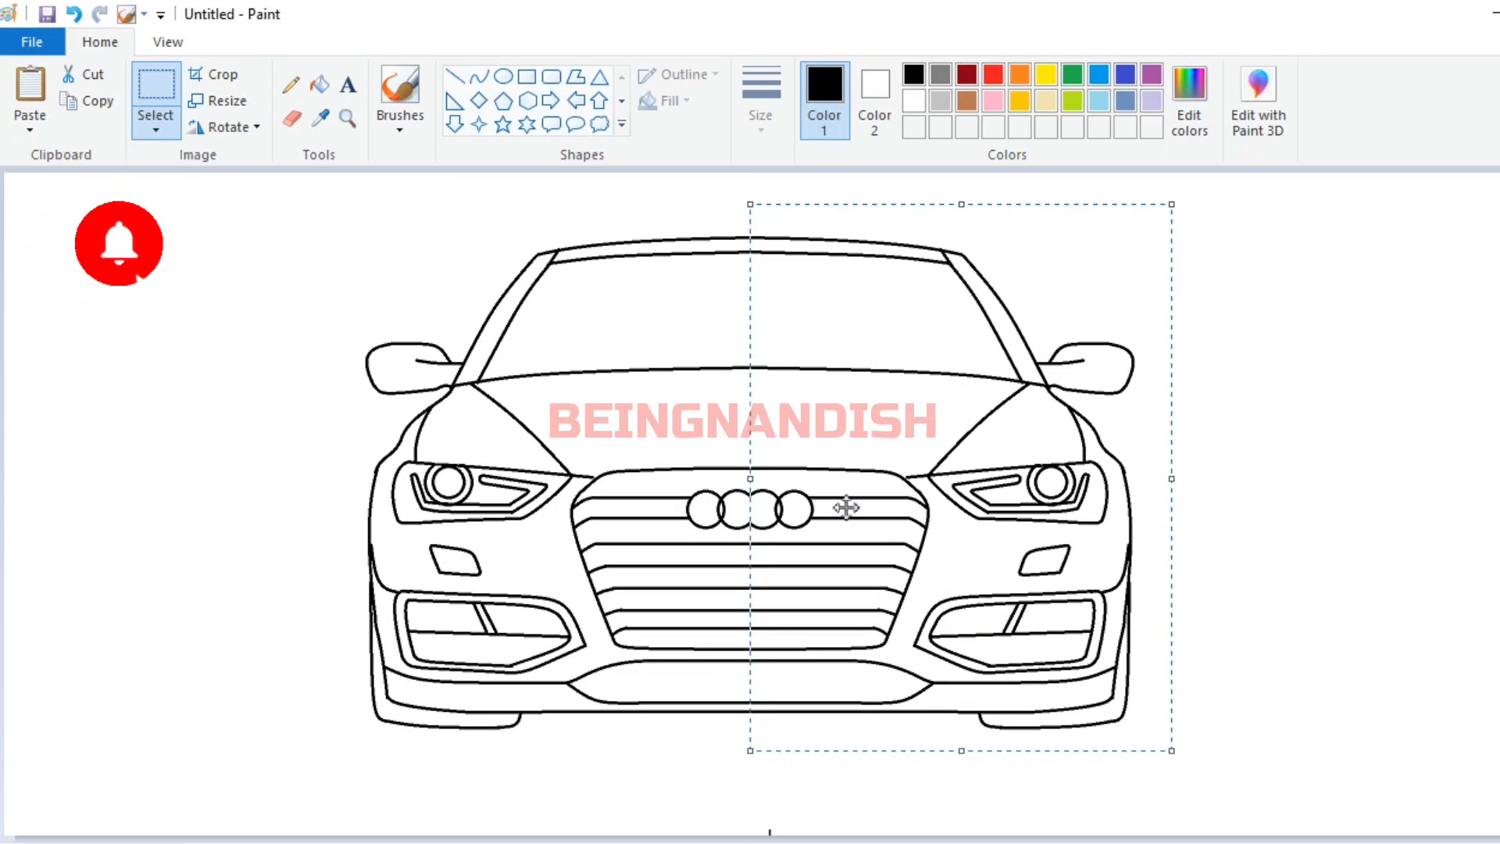
{"action": "left_click", "coordinate": [643, 379]}
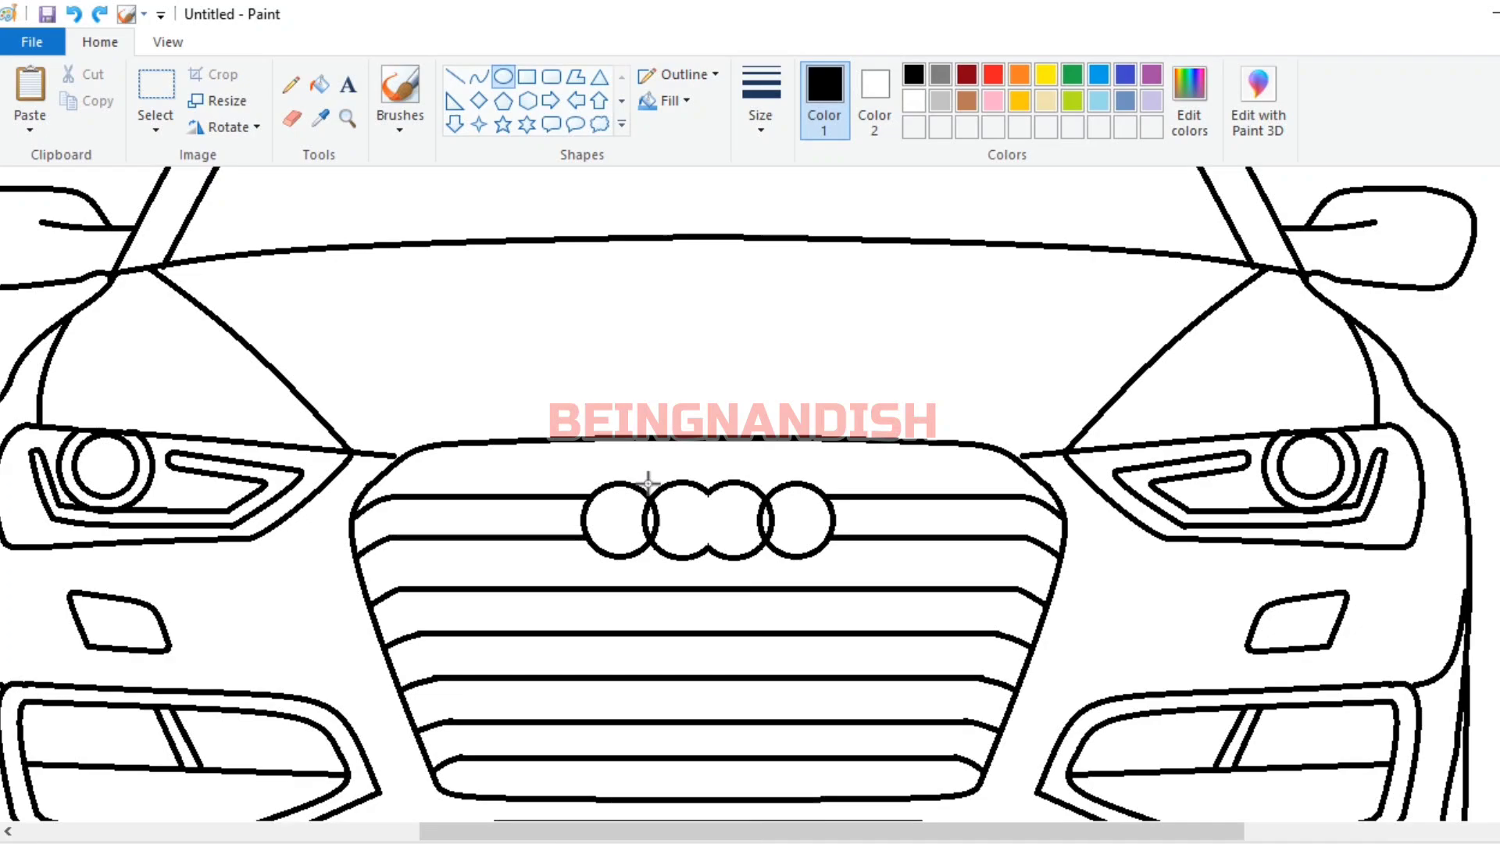
Redraw the two middle emblem rings as full circles overlapping at the centre of the grille.
{"action": "mouse_move", "coordinate": [712, 574]}
{"action": "left_mouse_down"}
{"action": "mouse_move", "coordinate": [726, 592]}
{"action": "mouse_move", "coordinate": [725, 560]}
{"action": "left_mouse_up"}
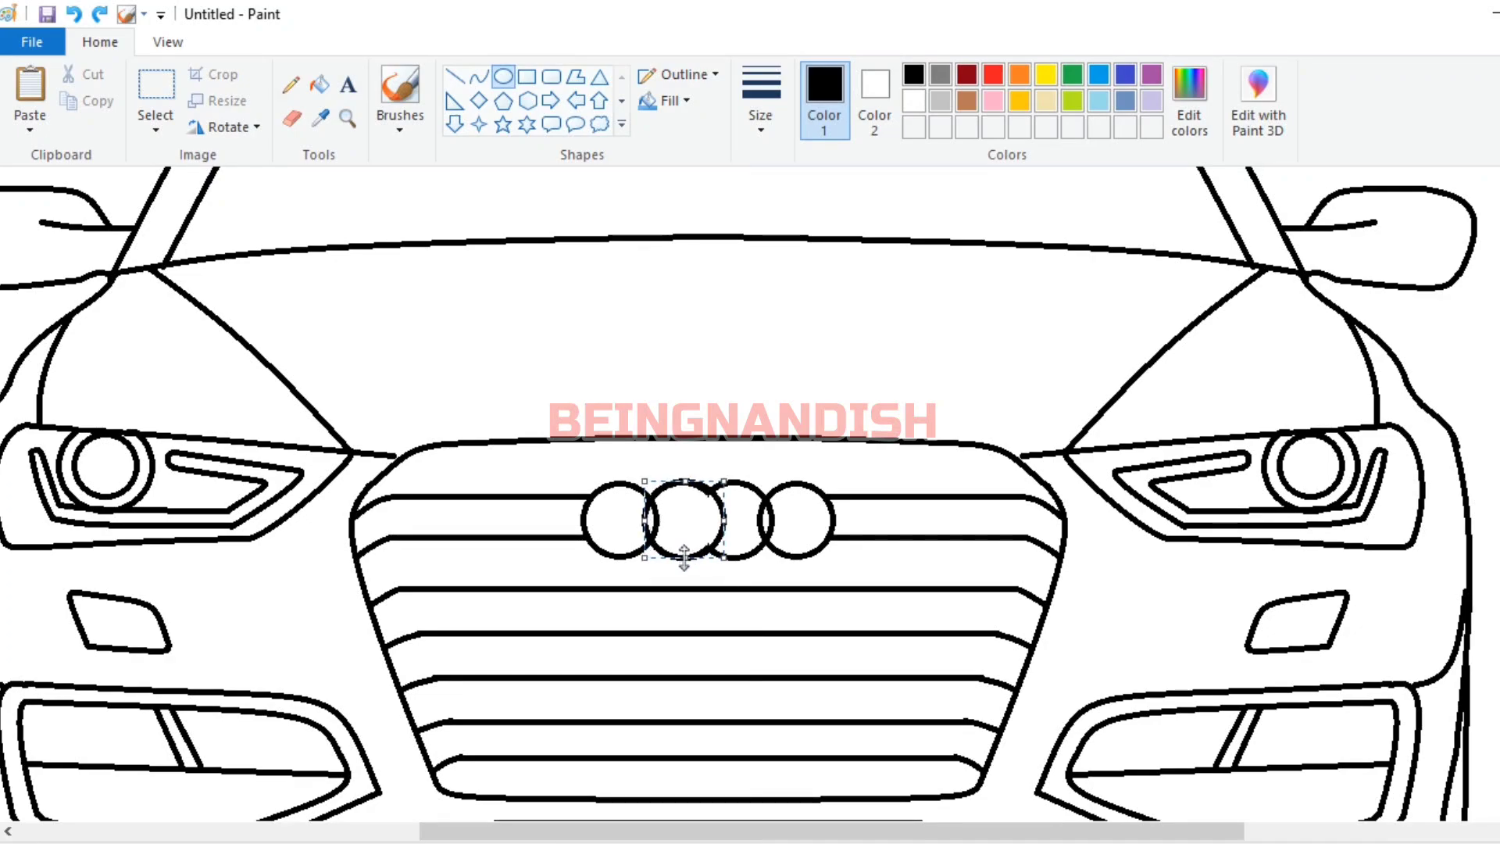
{"action": "left_click", "coordinate": [700, 482]}
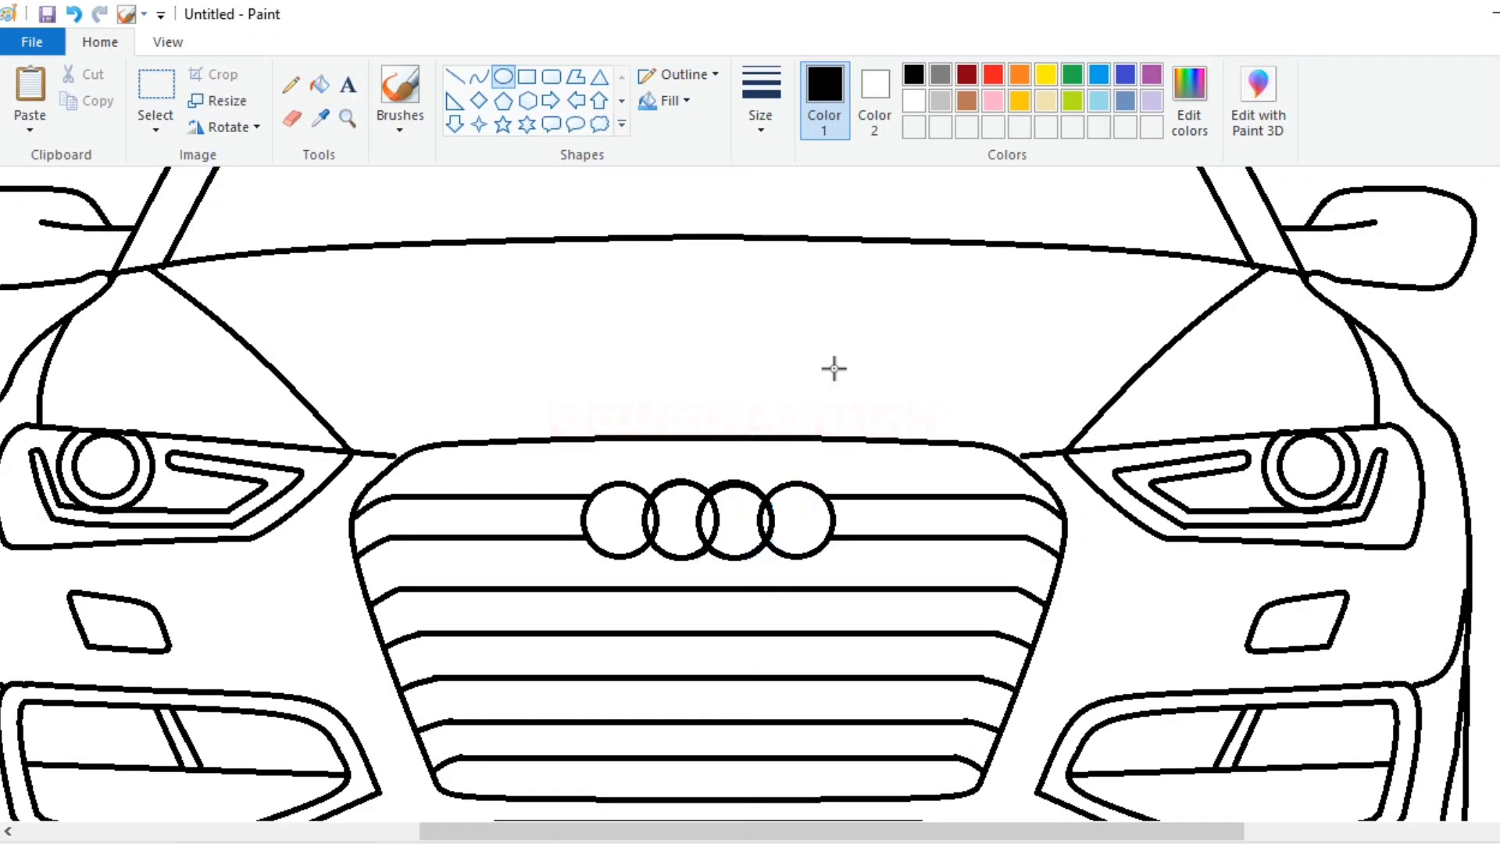
{"action": "left_click", "coordinate": [168, 42]}
{"action": "left_click", "coordinate": [81, 92]}
{"action": "left_click", "coordinate": [103, 46]}
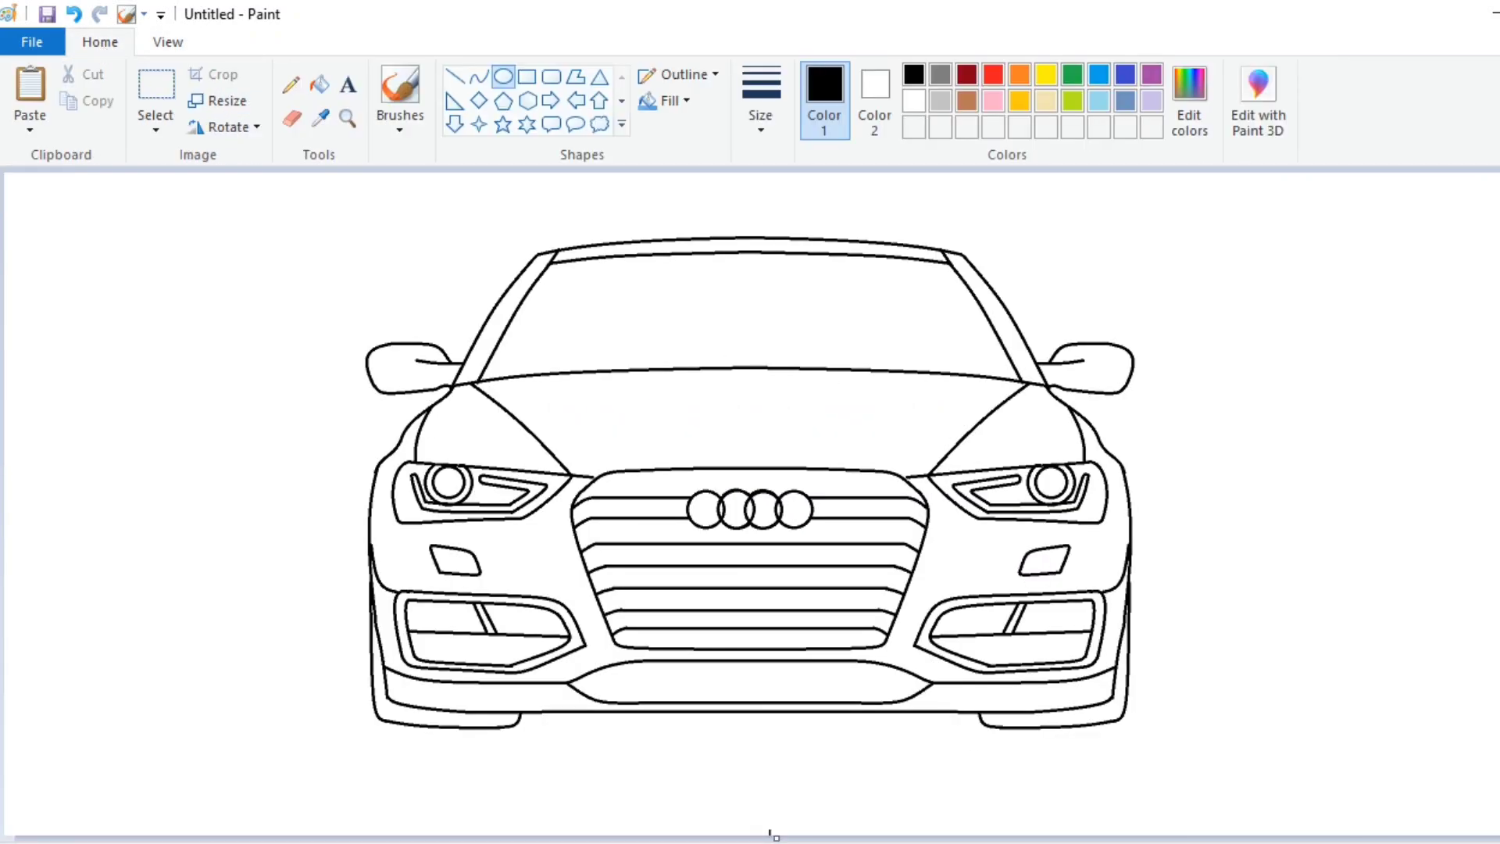